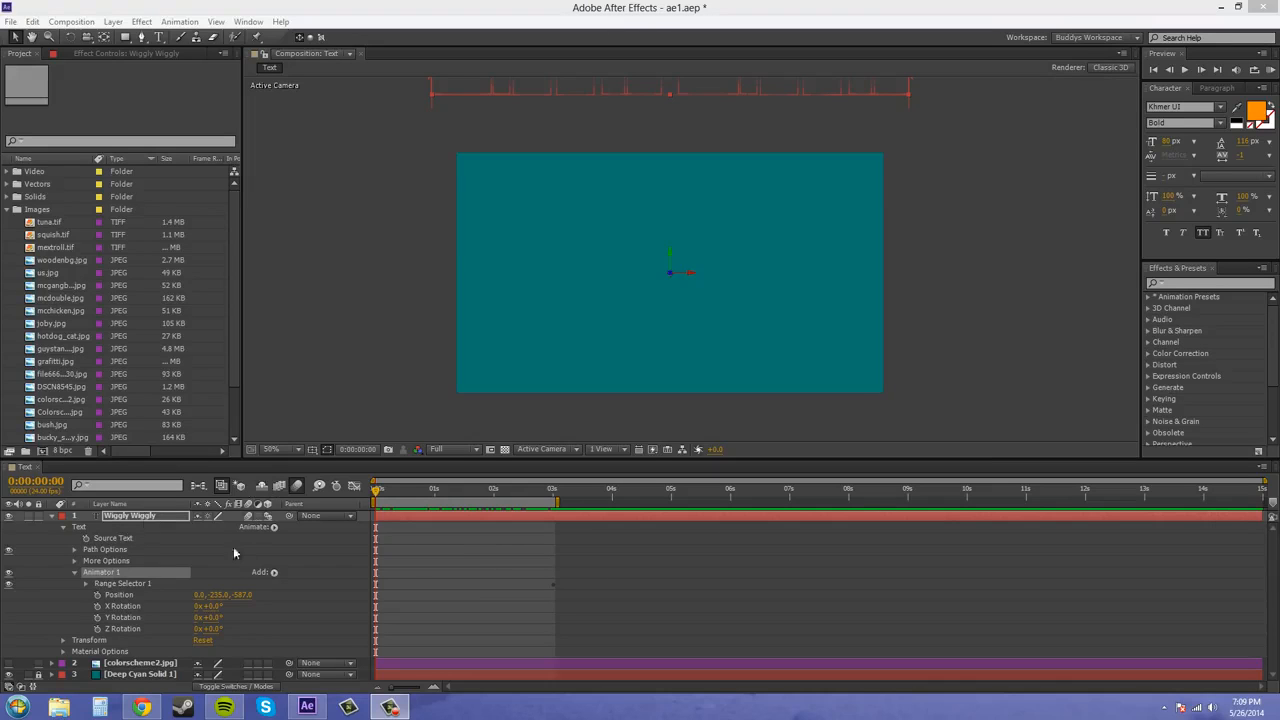
# - Switch the composition to Custom View 1 and scrub through the first three seconds of the text animation
pyautogui.moveTo(376, 493)
pyautogui.mouseDown()
pyautogui.moveTo(563, 513)
pyautogui.moveTo(366, 505)
pyautogui.moveTo(553, 505)
pyautogui.moveTo(388, 488)
pyautogui.mouseUp()
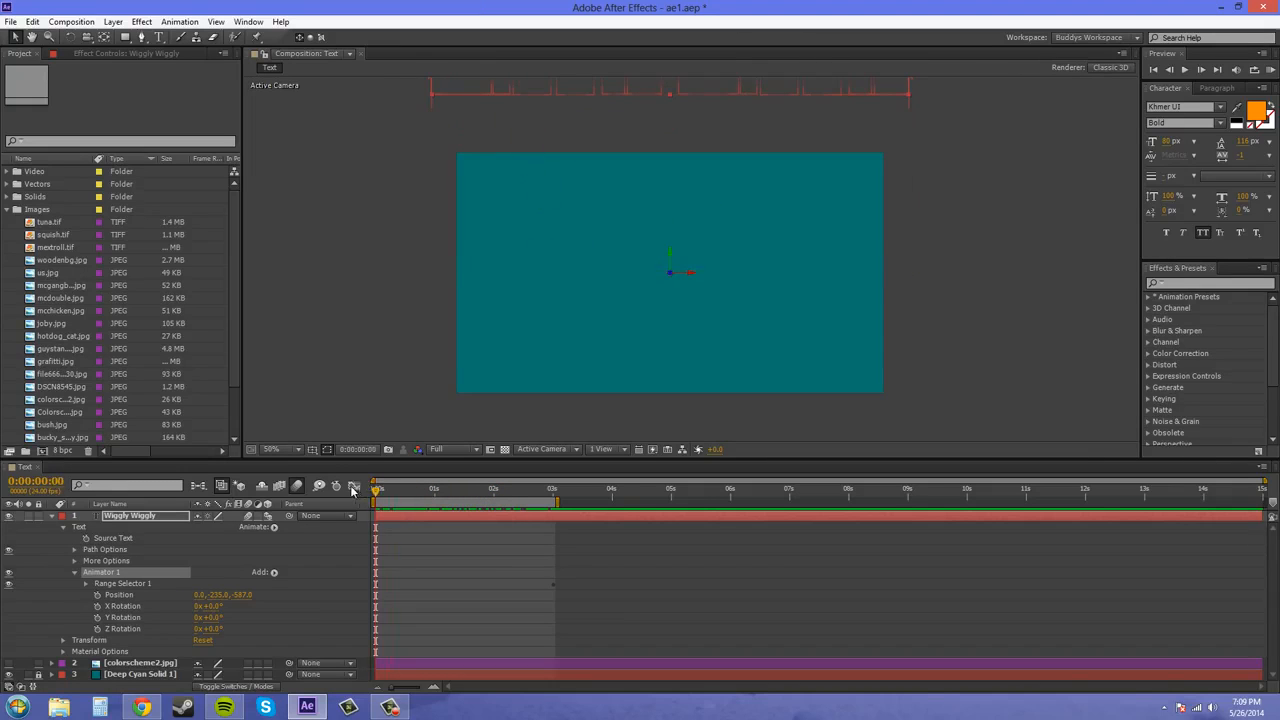
pyautogui.click(550, 449)
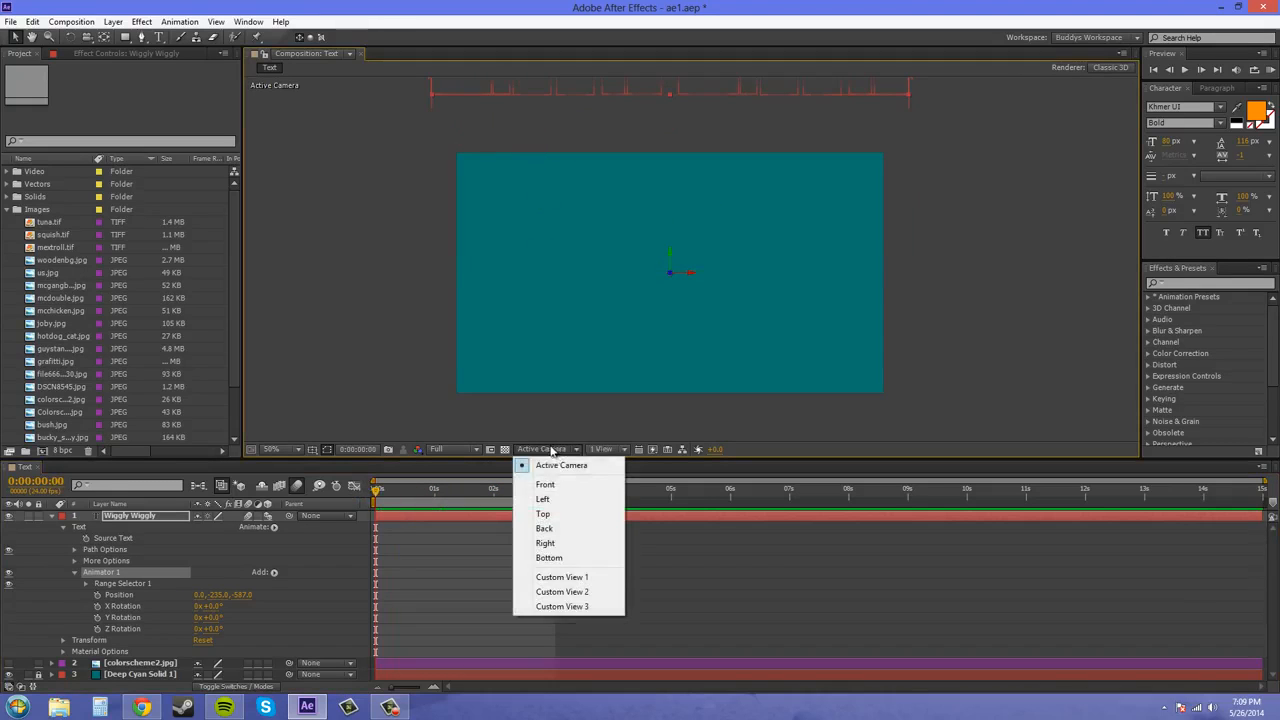
pyautogui.click(563, 577)
pyautogui.moveTo(372, 494); pyautogui.dragTo(548, 509)
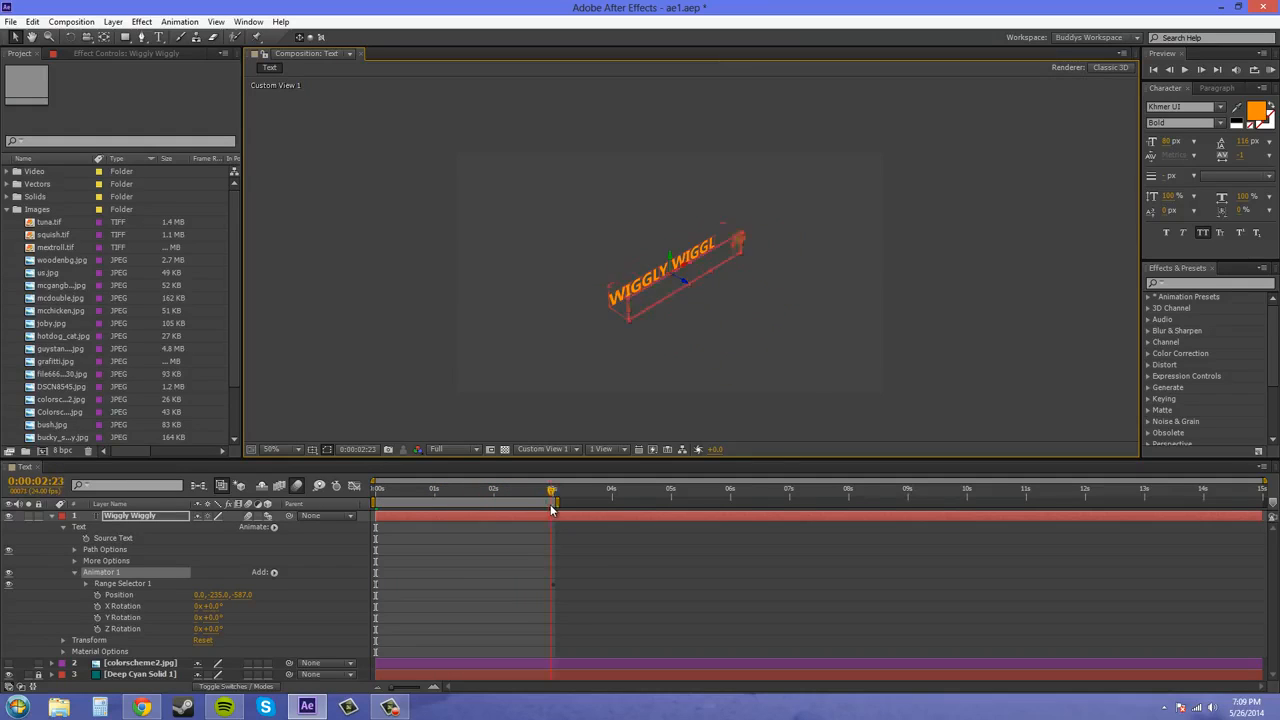
pyautogui.press('KP_0')
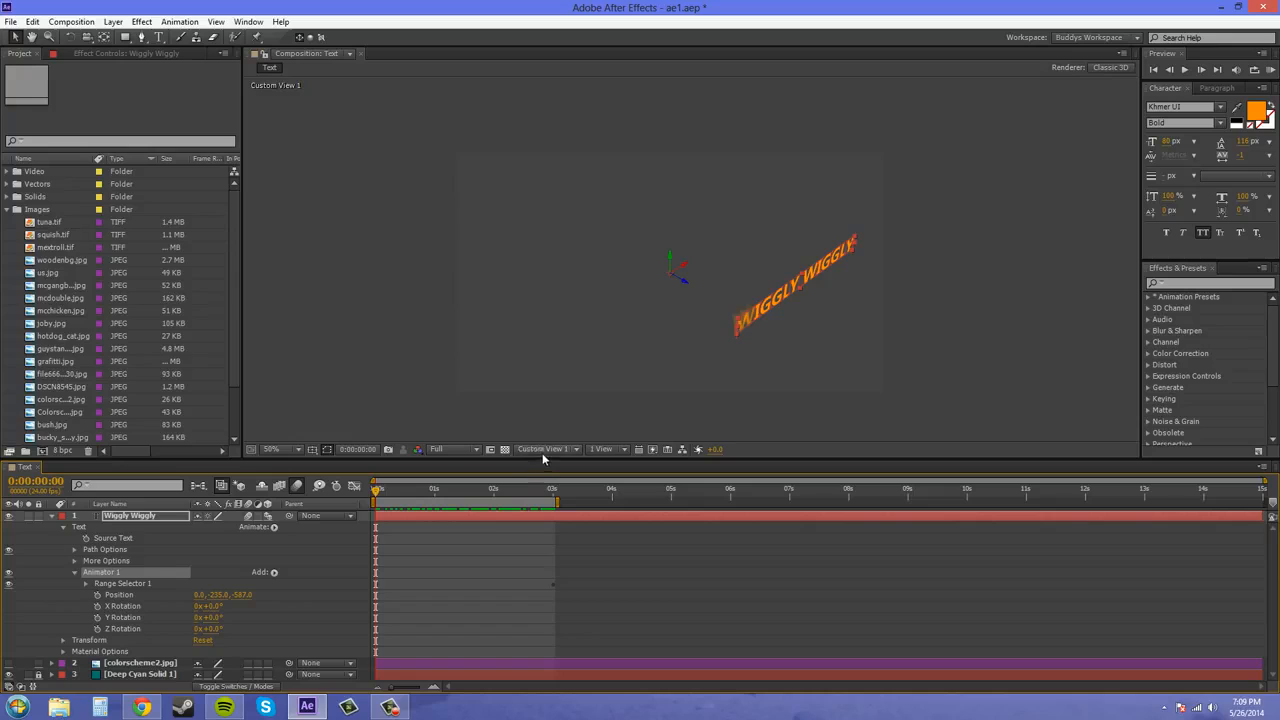
# - Check the text from the Front view, restore Active Camera, and scrub the animation to 0:00:03:04
pyautogui.click(529, 450)
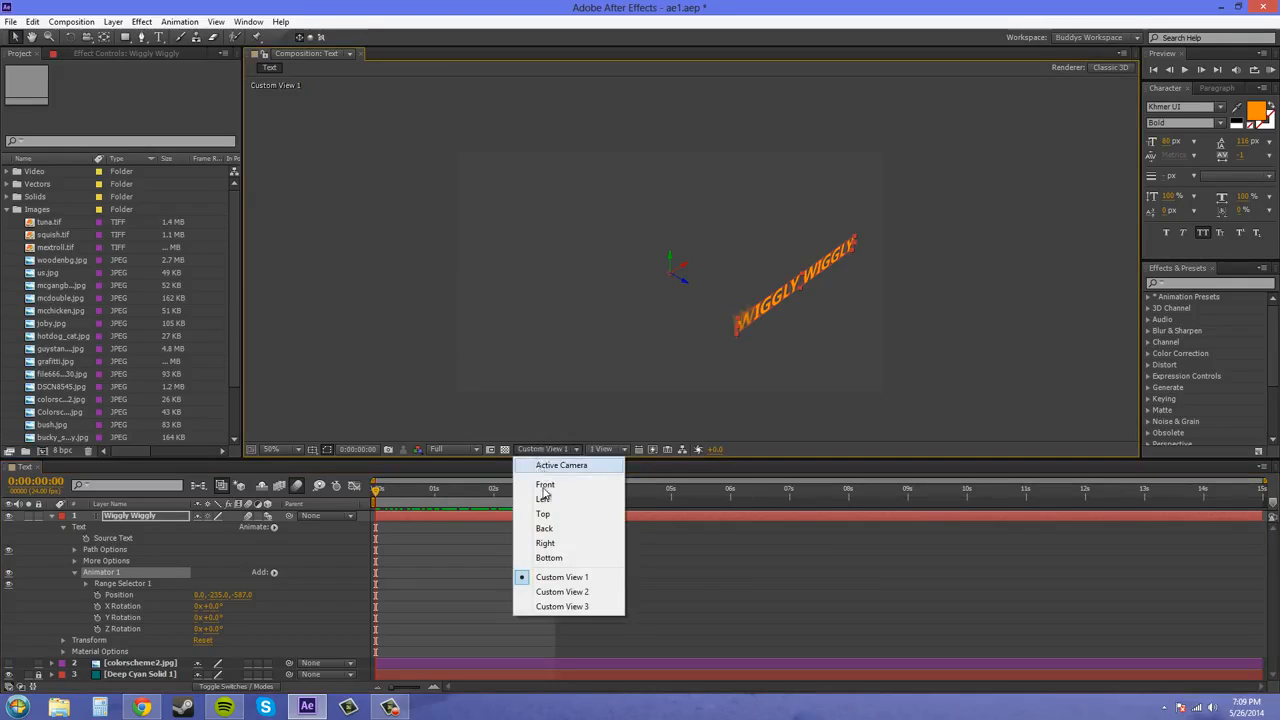
pyautogui.click(545, 484)
pyautogui.click(545, 449)
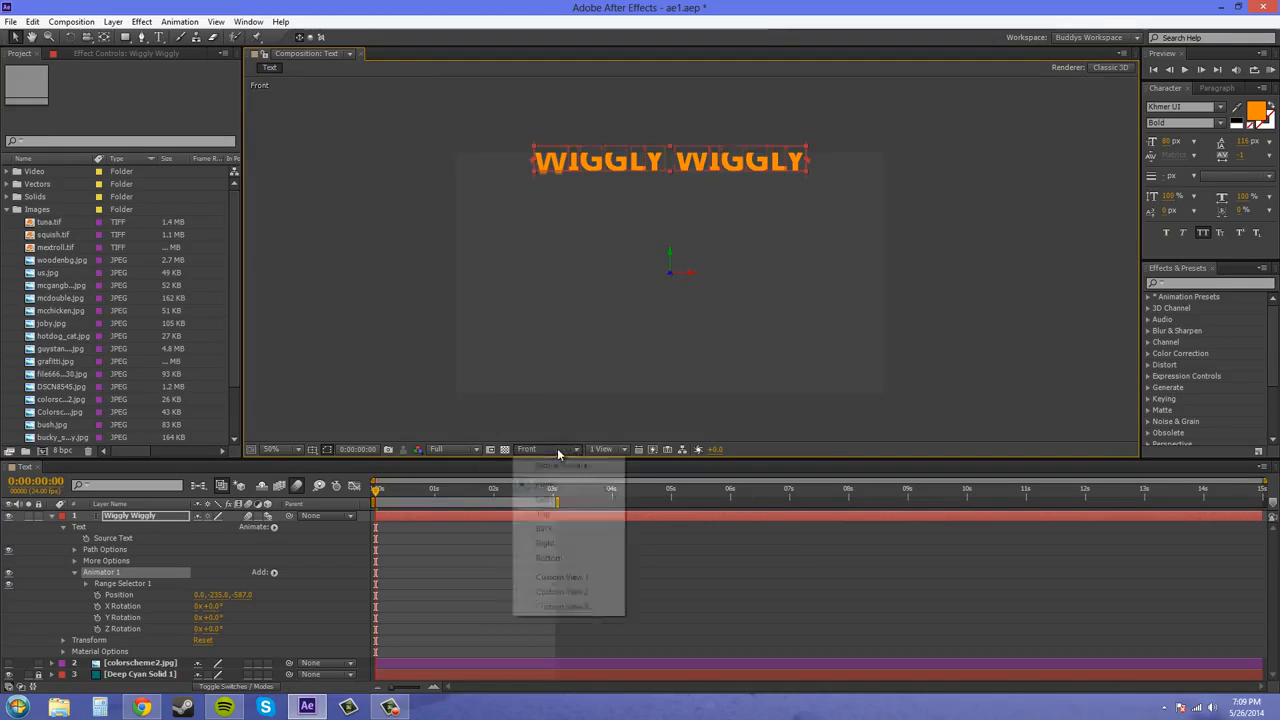
pyautogui.click(550, 463)
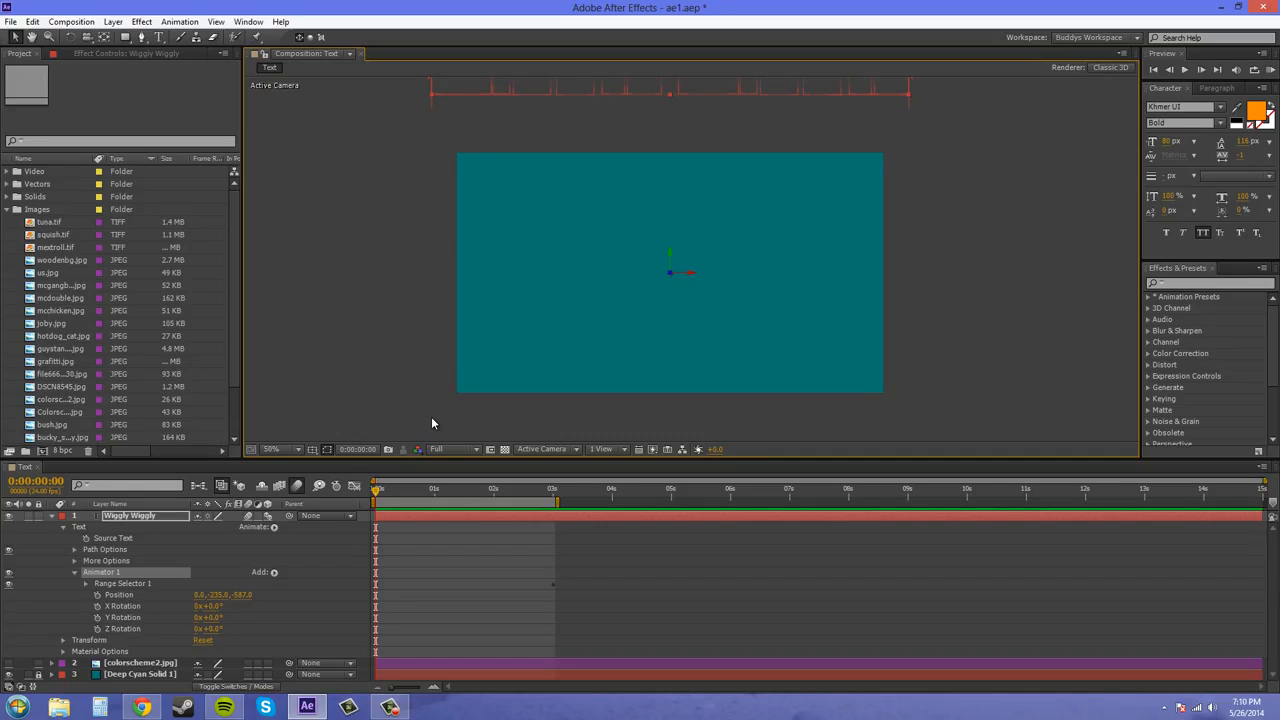
pyautogui.moveTo(372, 487); pyautogui.dragTo(555, 502)
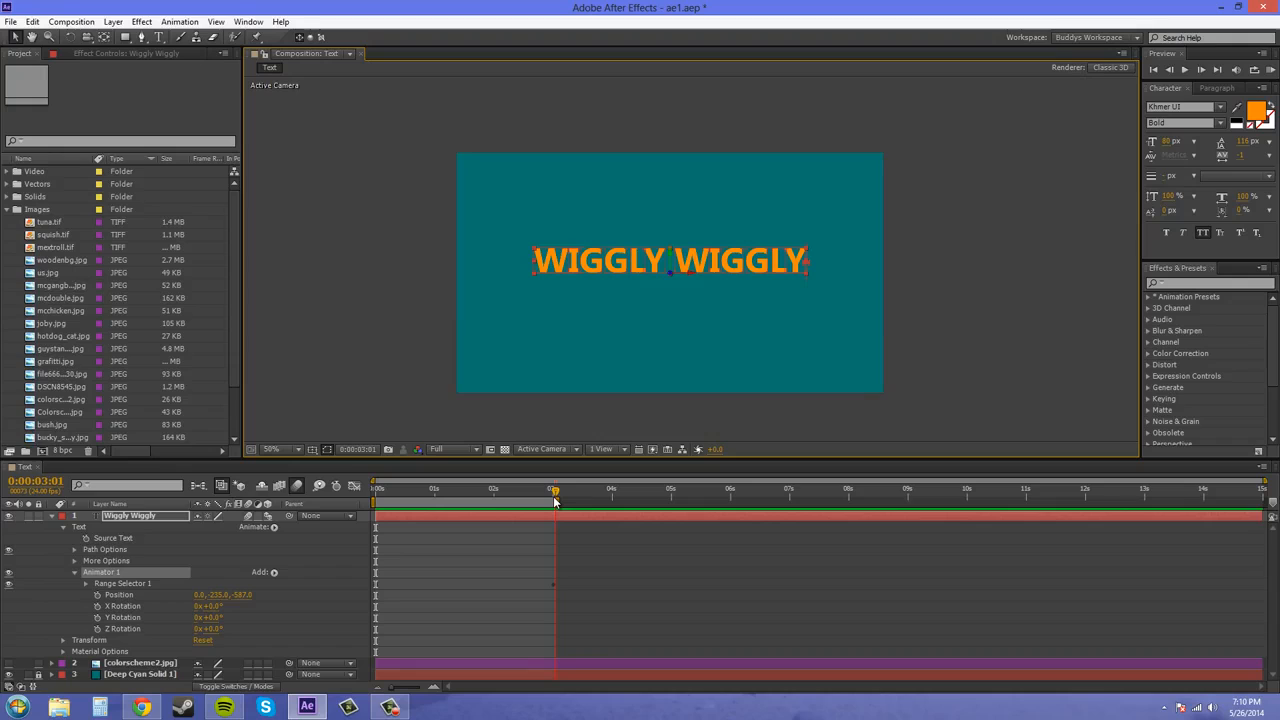
pyautogui.moveTo(555, 502); pyautogui.dragTo(562, 502)
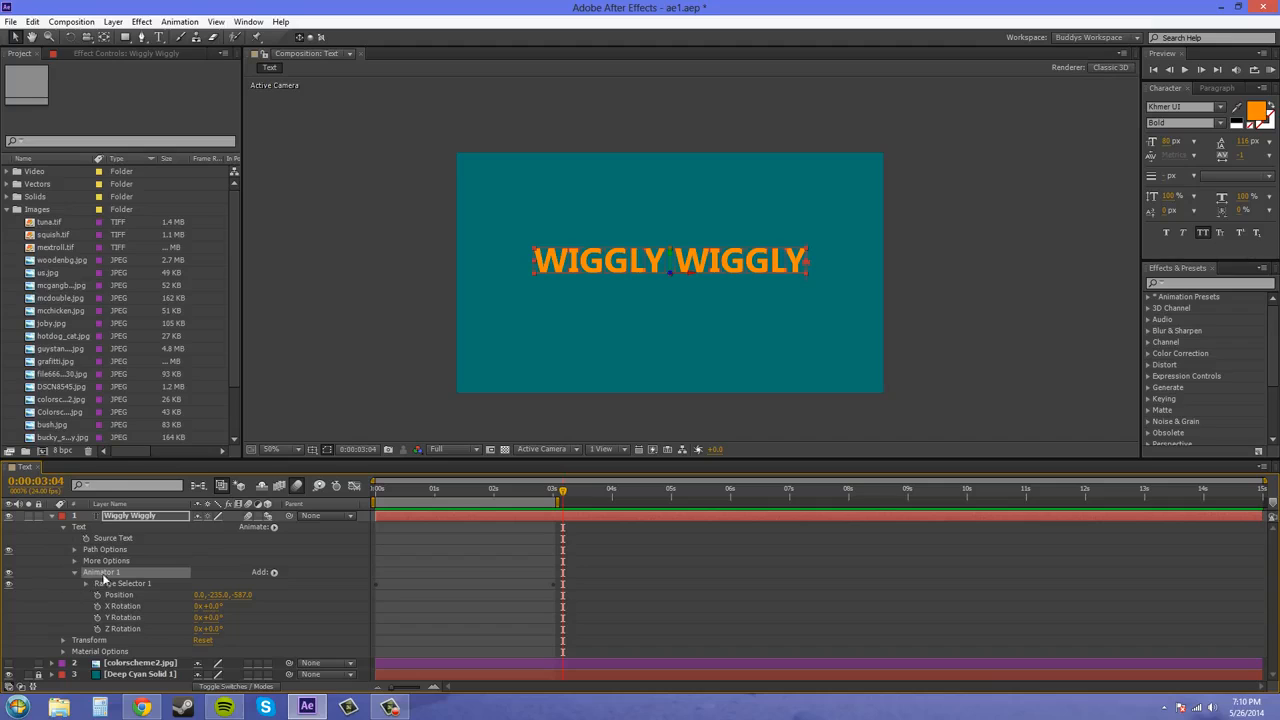
# - Add a Wiggly selector to Animator 1 of the Wiggly Wiggly text layer
pyautogui.click(274, 576)
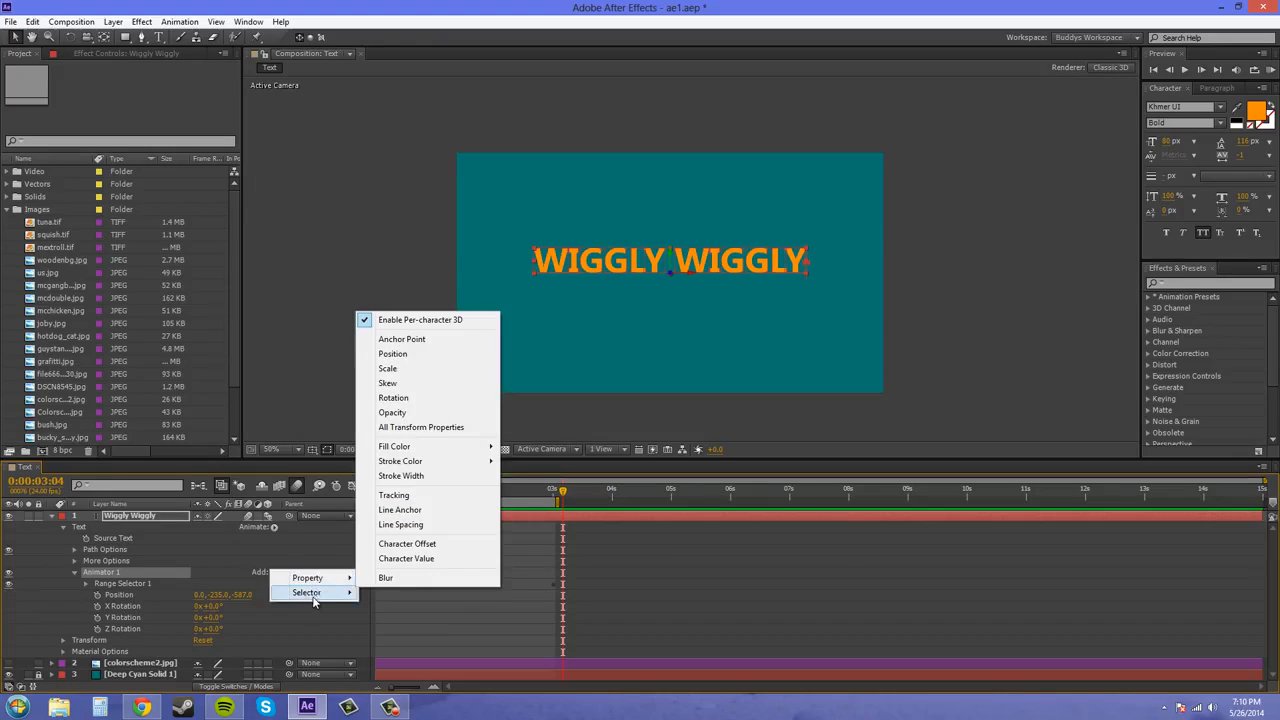
pyautogui.click(241, 573)
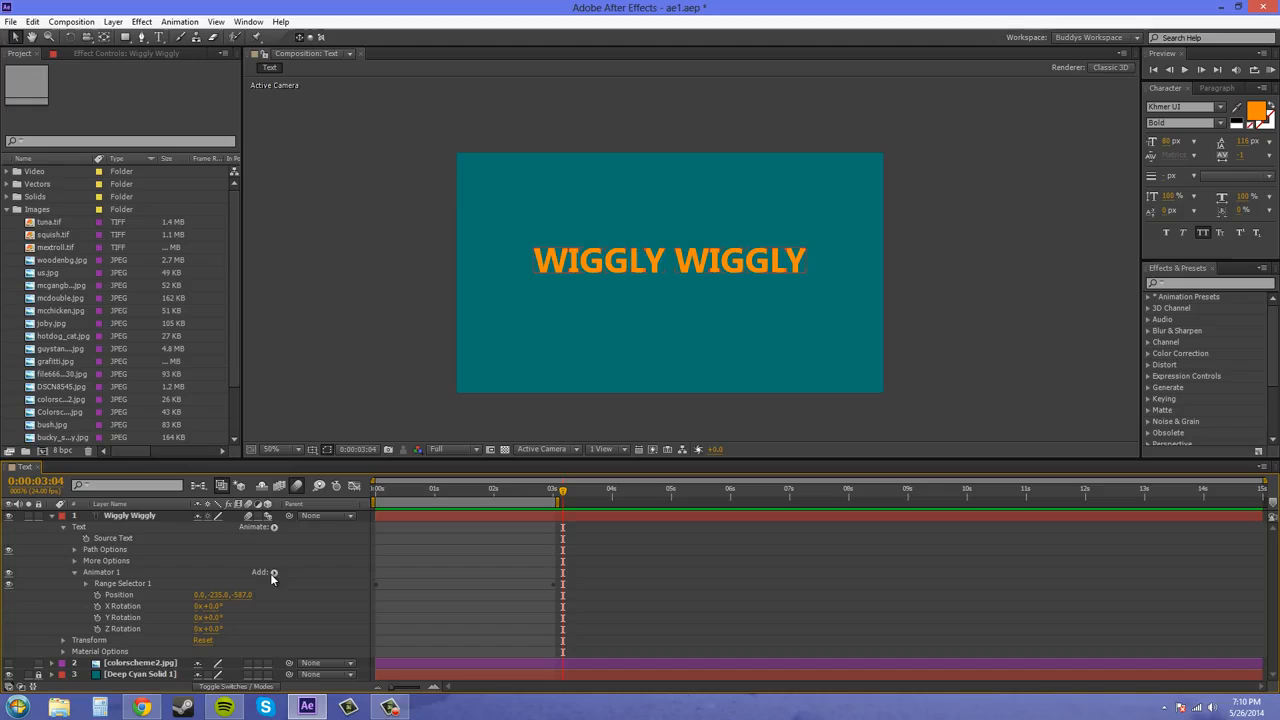
pyautogui.click(53, 518)
pyautogui.click(53, 518)
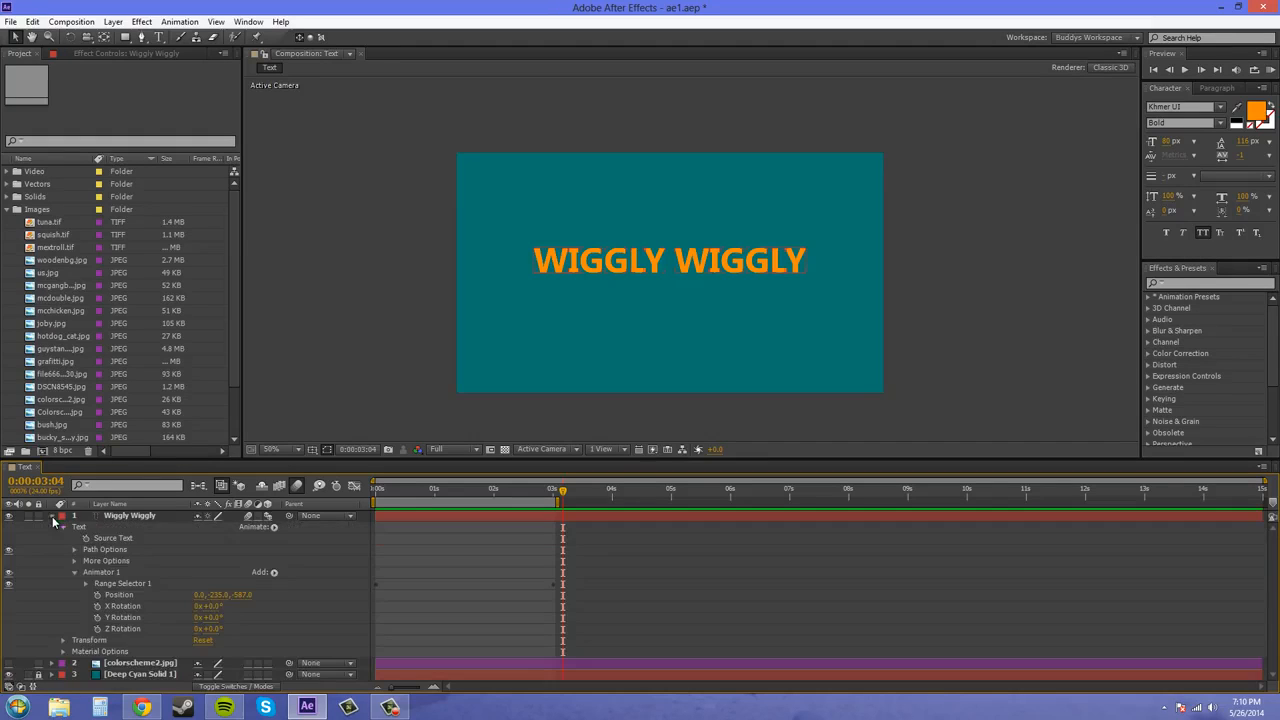
pyautogui.click(75, 573)
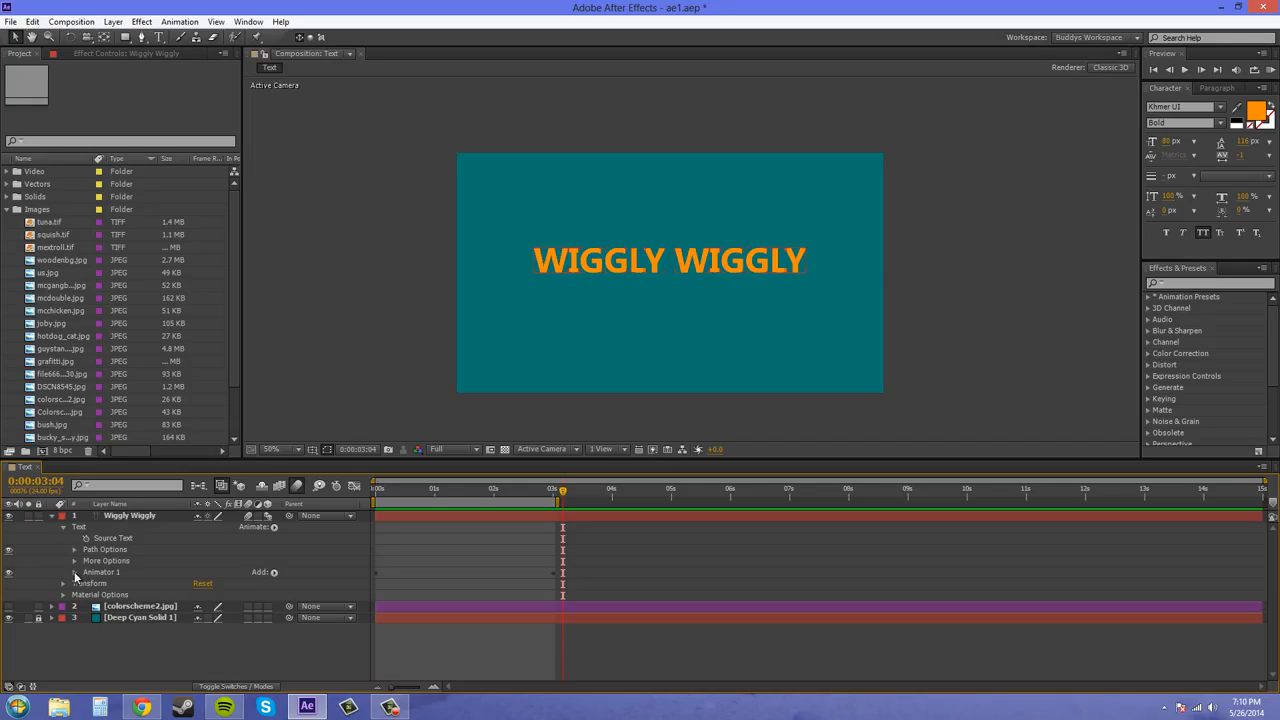
pyautogui.click(275, 572)
pyautogui.moveTo(300, 597)
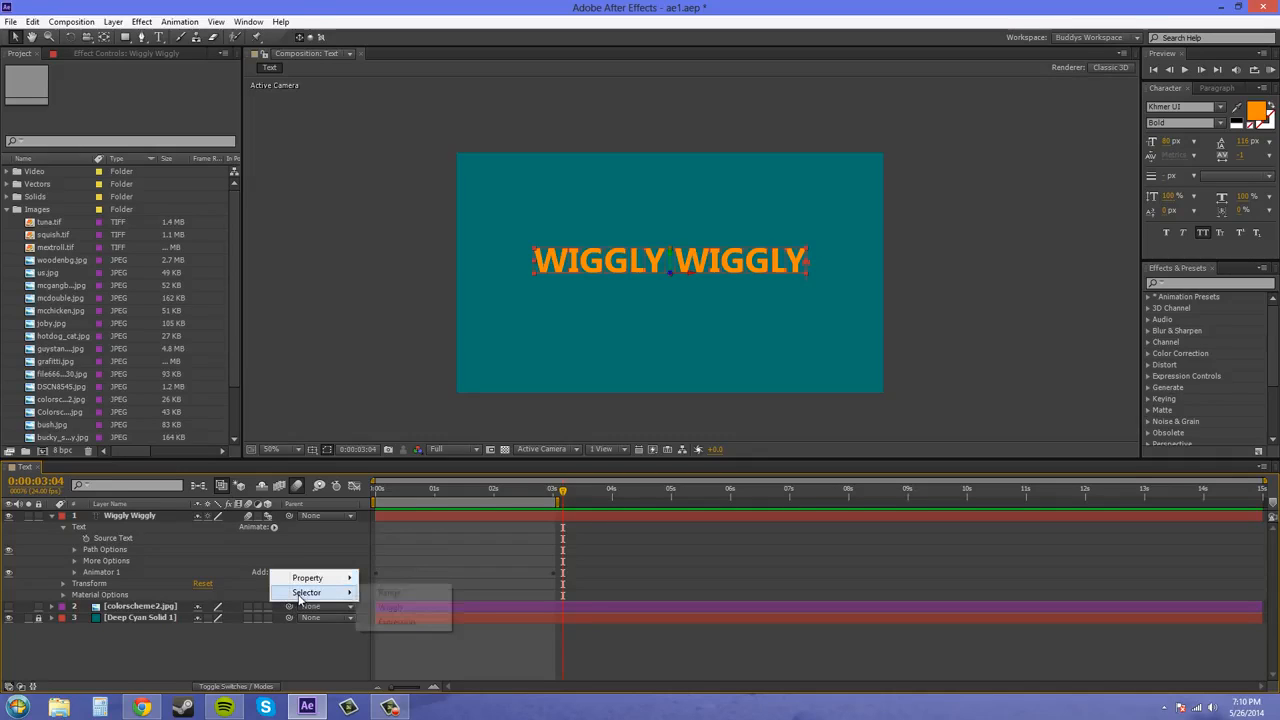
pyautogui.click(401, 610)
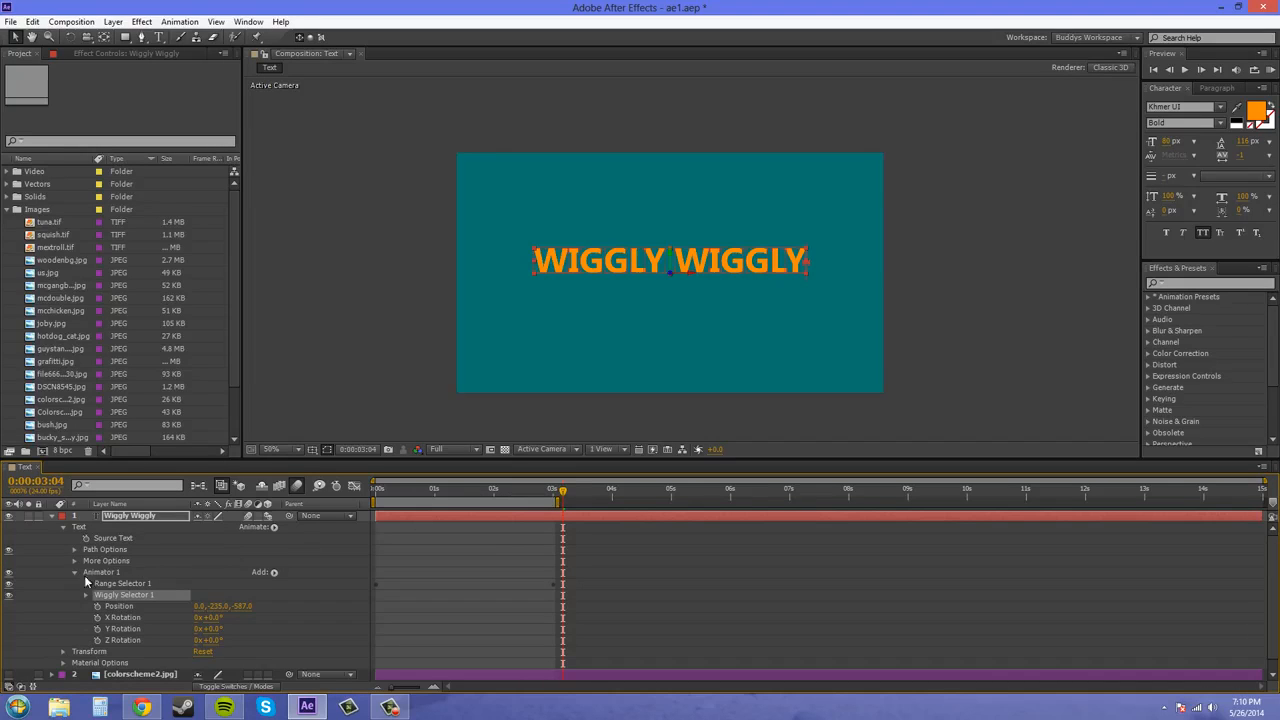
# - Return to 0:00:00:00 and set Animator 1's Position to -2890 in X and -759 in Y to scatter the letters
pyautogui.moveTo(558, 493); pyautogui.dragTo(313, 498)
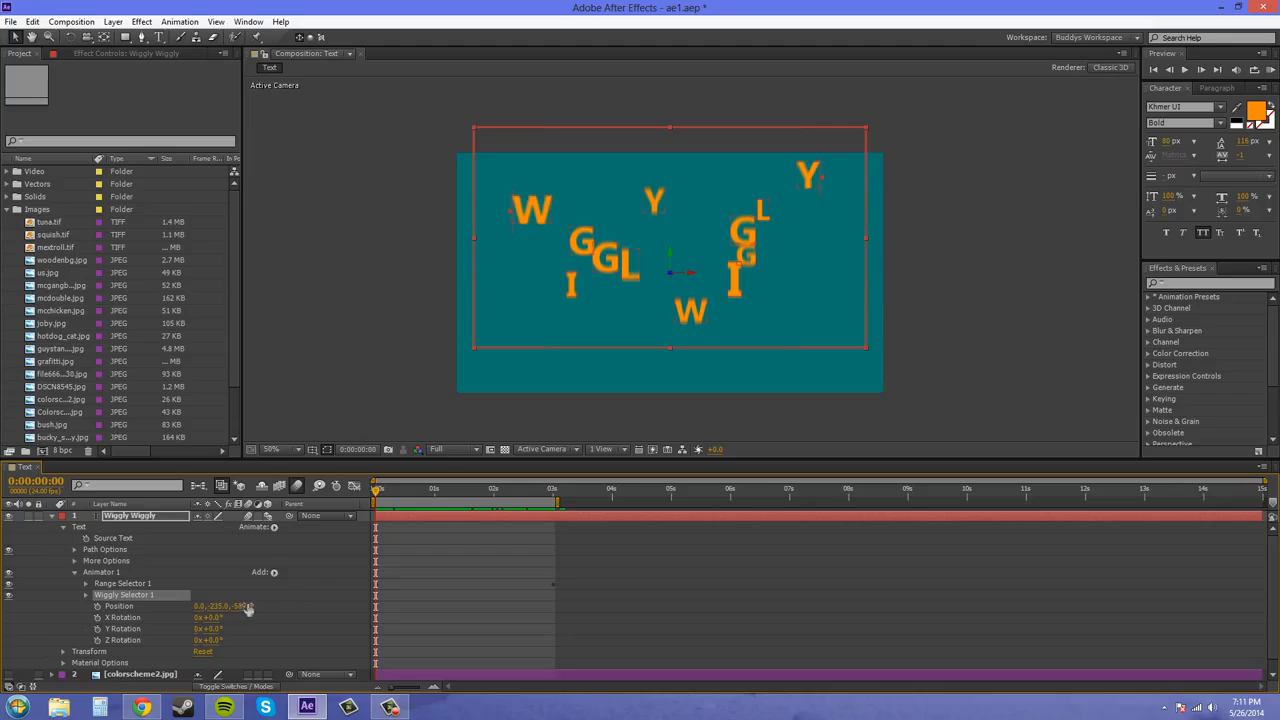
pyautogui.moveTo(237, 608); pyautogui.dragTo(194, 608)
pyautogui.moveTo(3, 579); pyautogui.dragTo(1, 578)
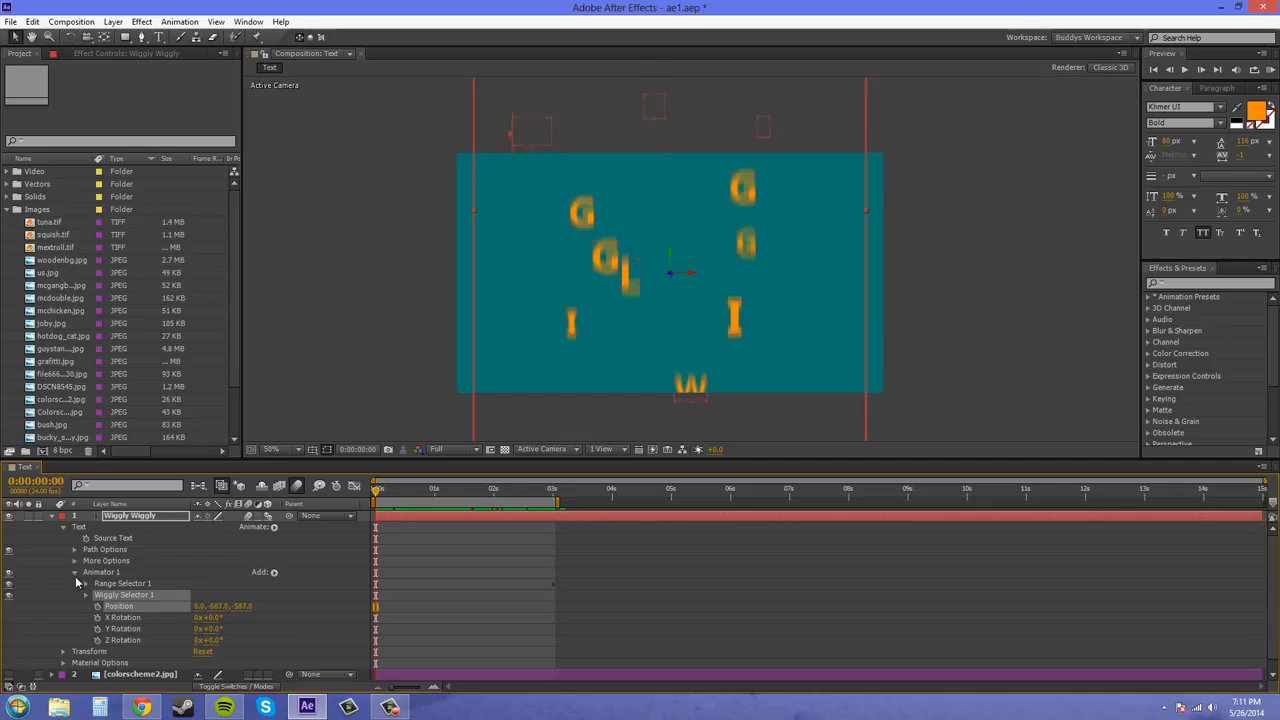
pyautogui.moveTo(244, 608); pyautogui.dragTo(147, 595)
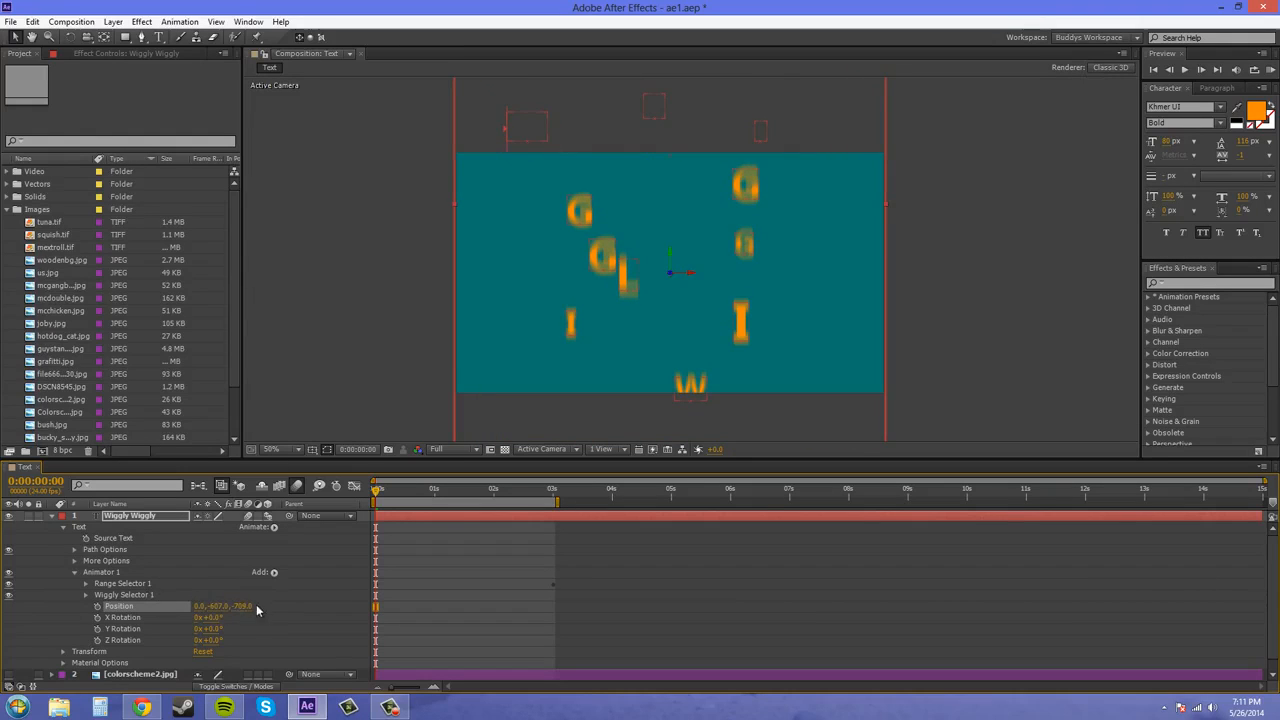
pyautogui.moveTo(352, 612); pyautogui.dragTo(355, 611)
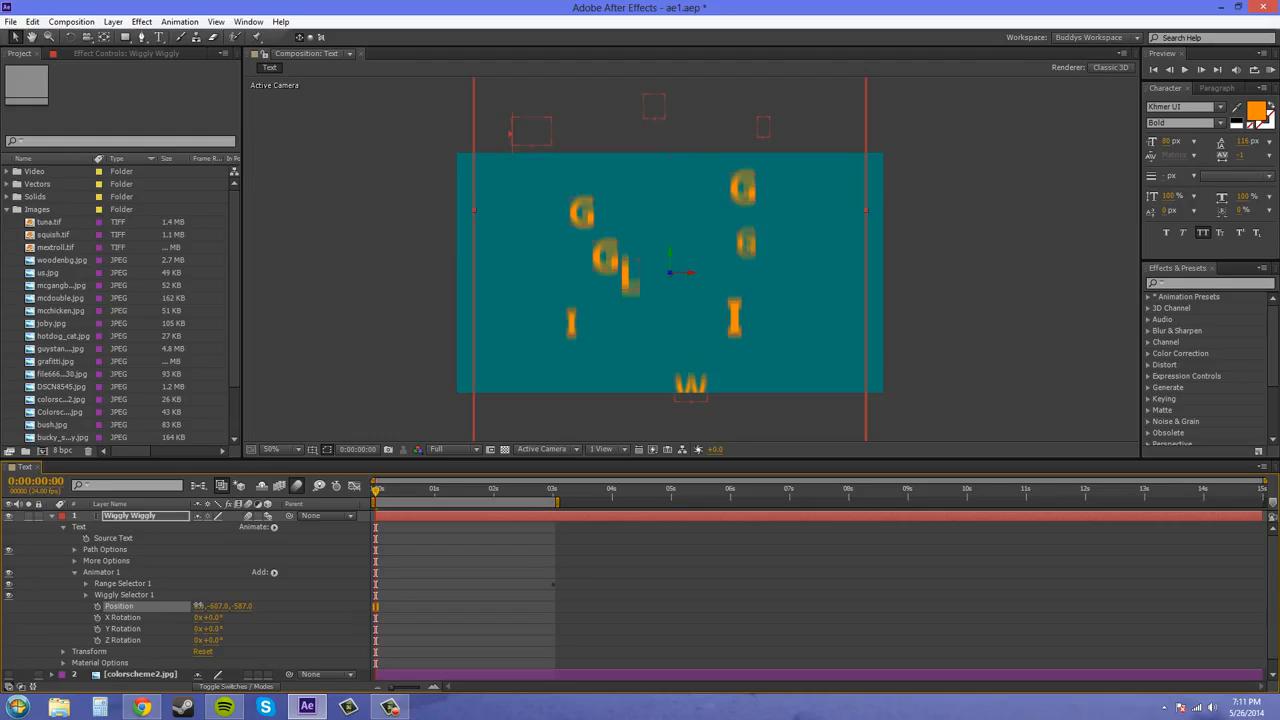
pyautogui.moveTo(198, 606); pyautogui.dragTo(3, 592)
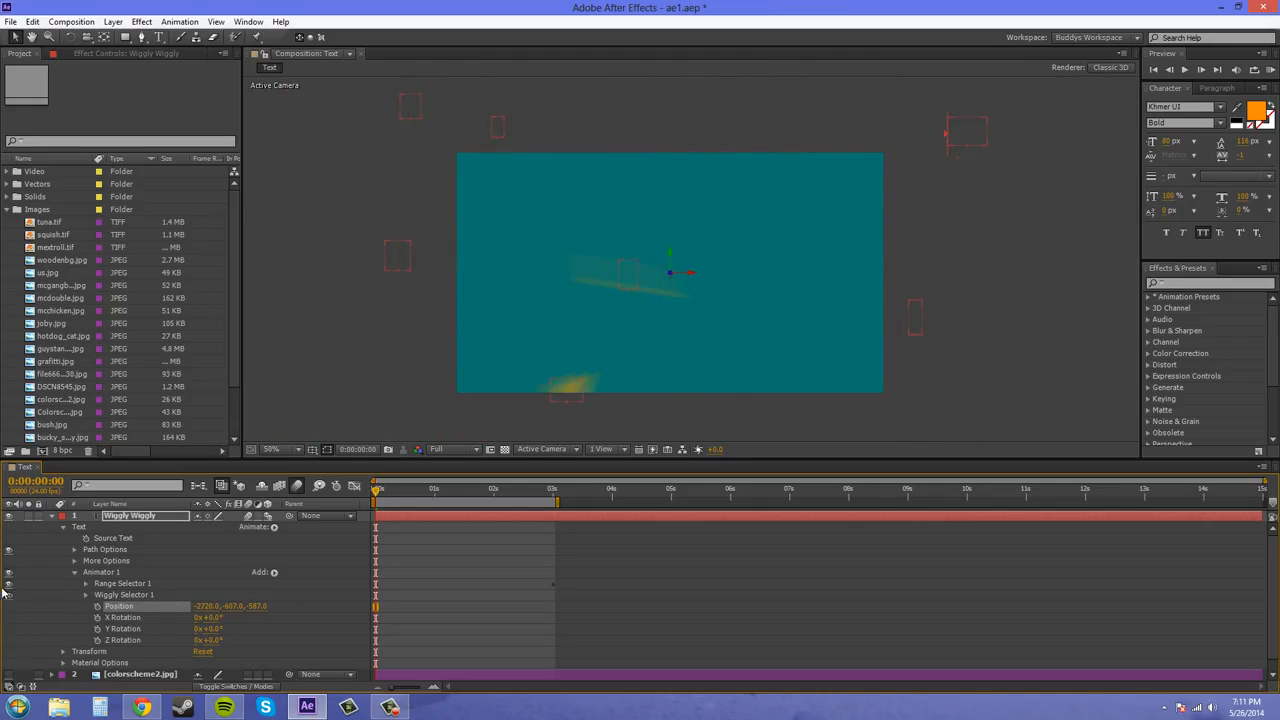
pyautogui.moveTo(196, 607); pyautogui.dragTo(68, 554)
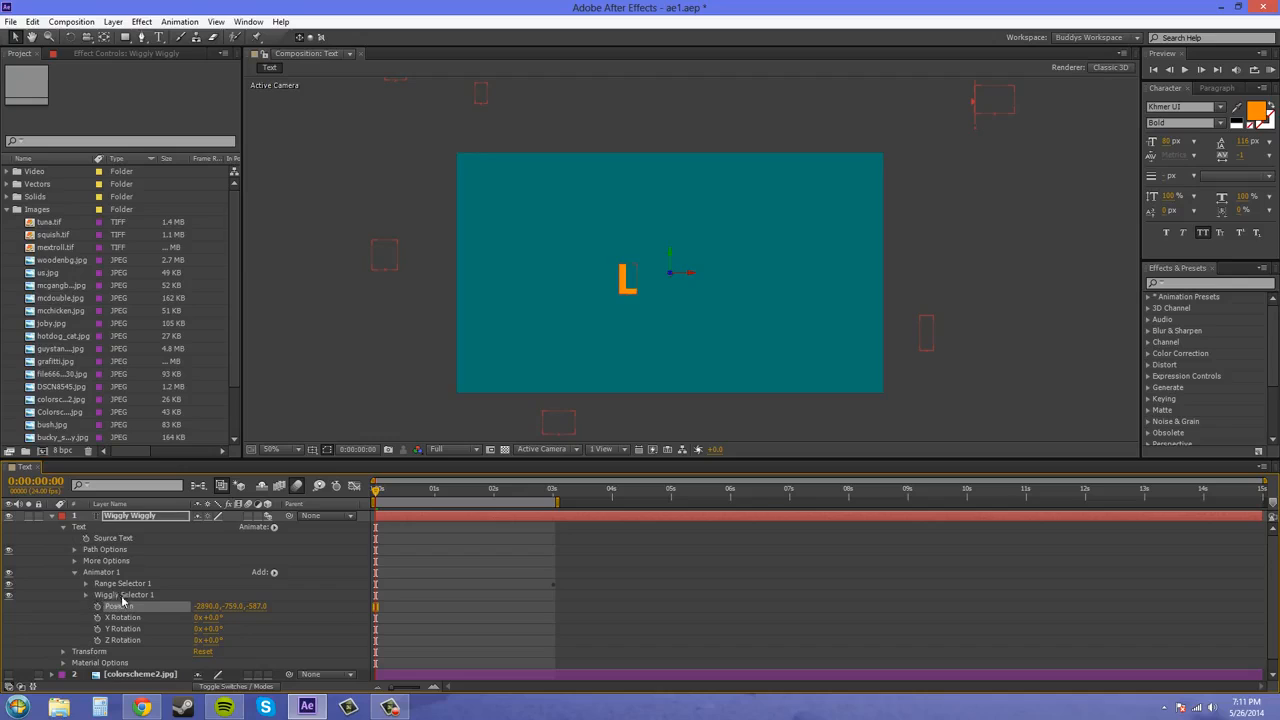
# - Expand Wiggly Selector 1 and try Random Seed values 1, 2 and 3, settling on 4
pyautogui.click(87, 599)
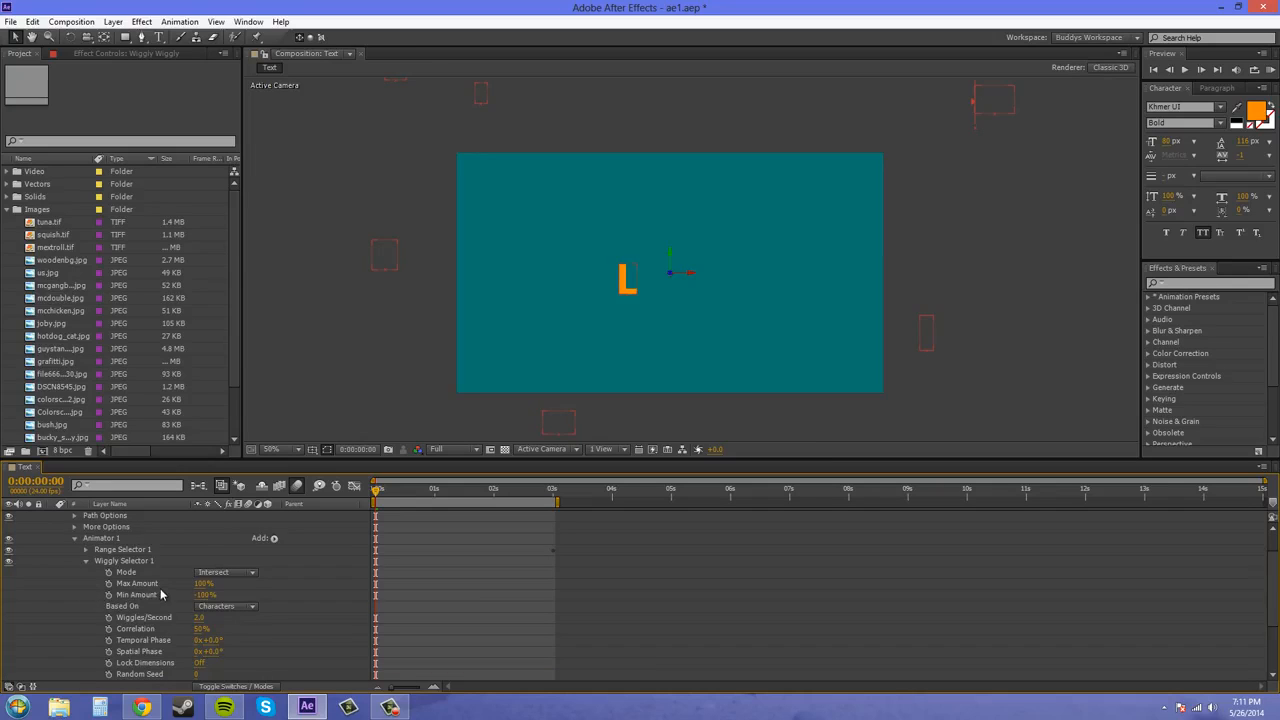
pyautogui.scroll(-3, 165, 598)
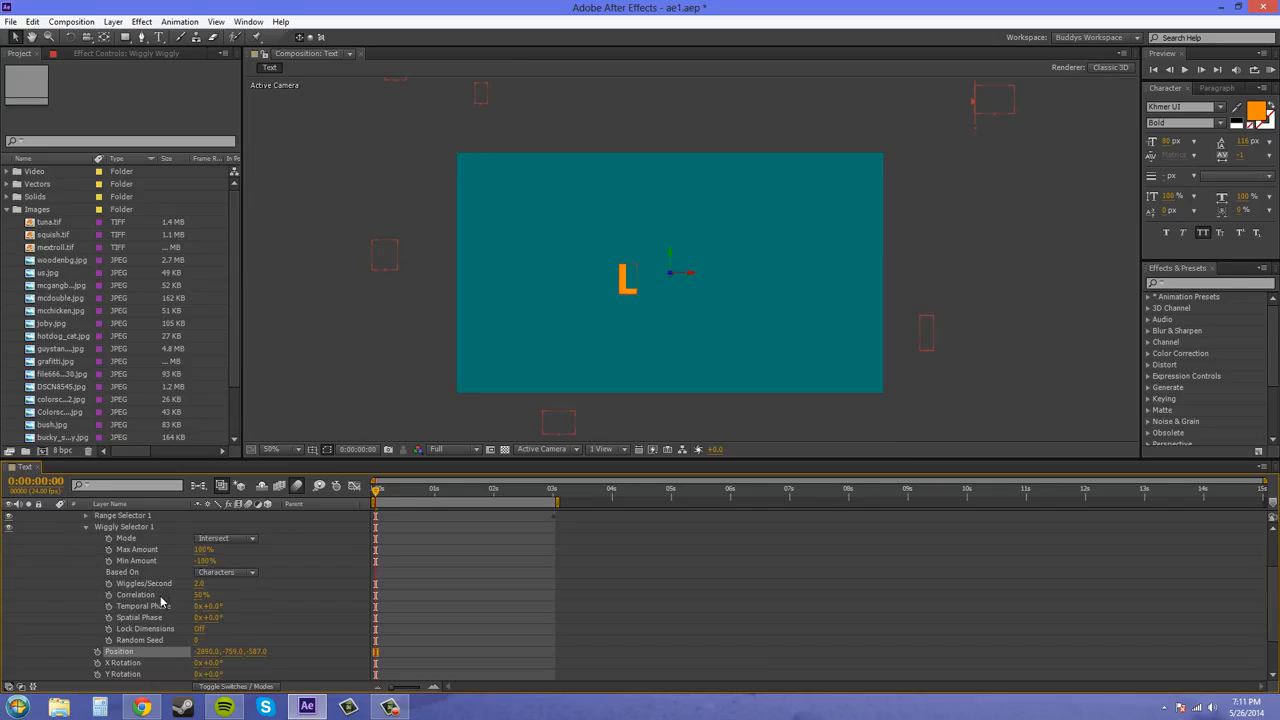
pyautogui.click(196, 641)
pyautogui.click(251, 638)
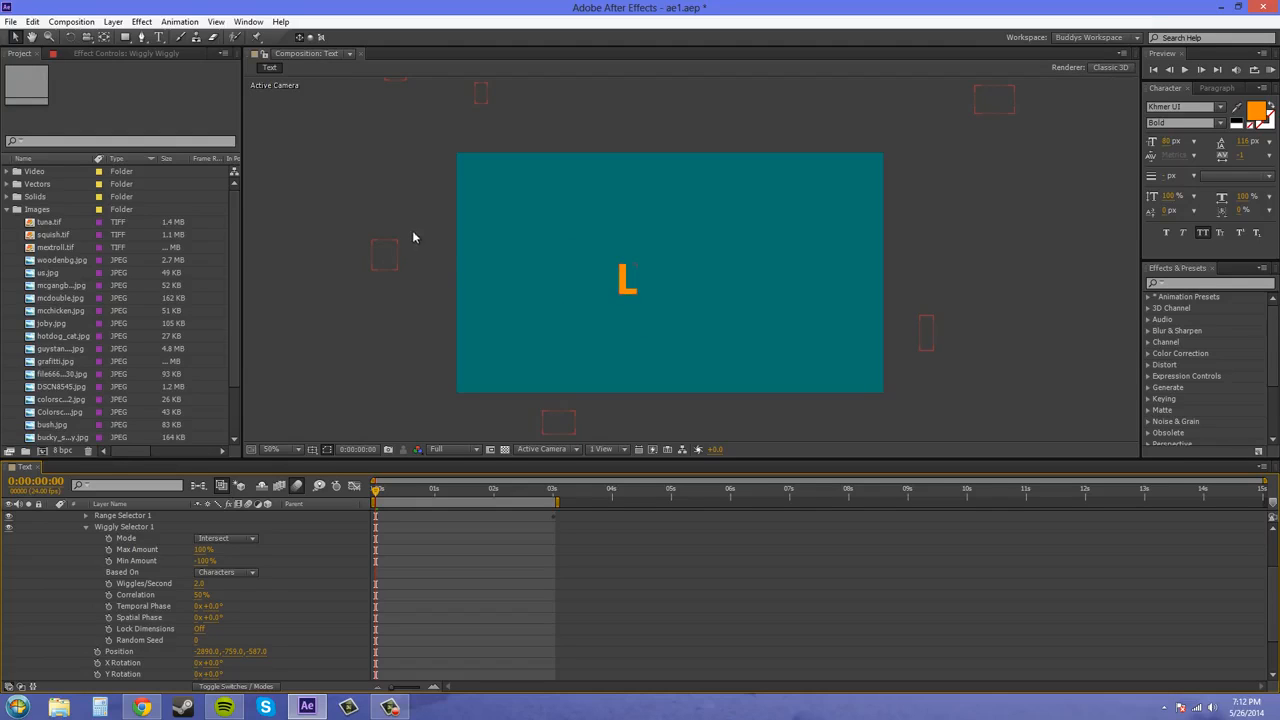
pyautogui.click(196, 640)
pyautogui.press('Return')
pyautogui.click(198, 641)
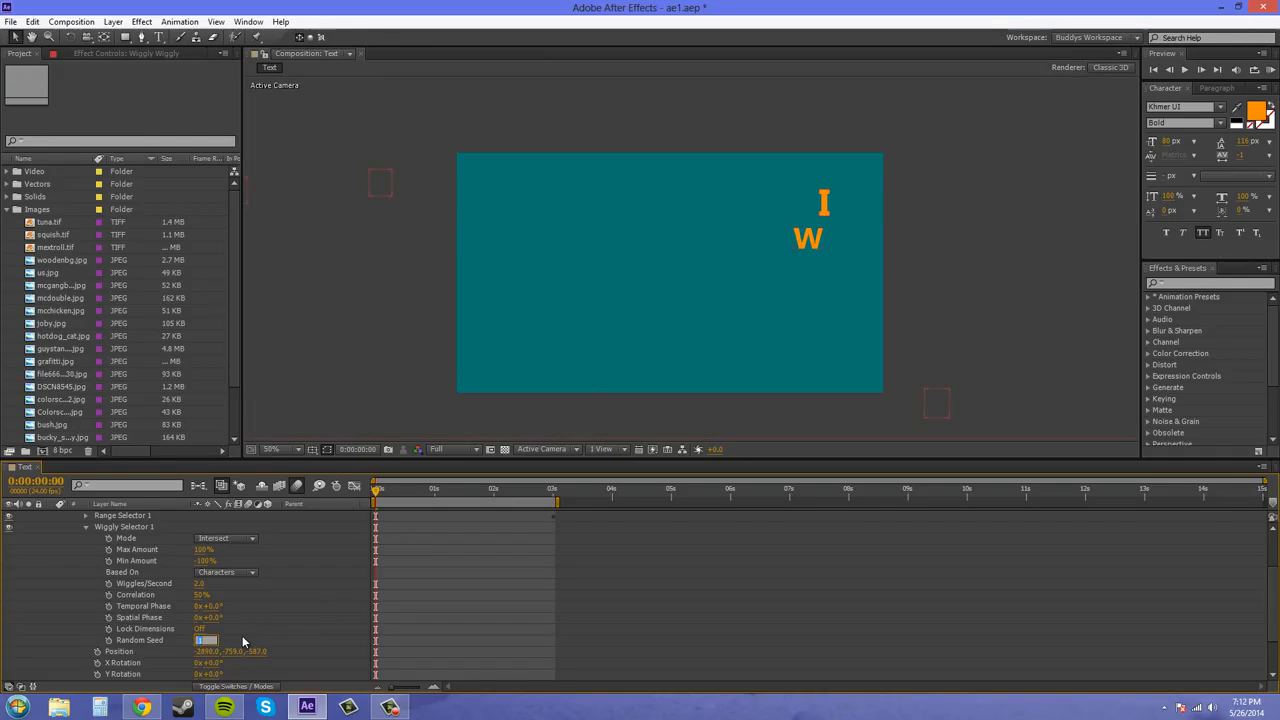
pyautogui.write('2')
pyautogui.press('Return')
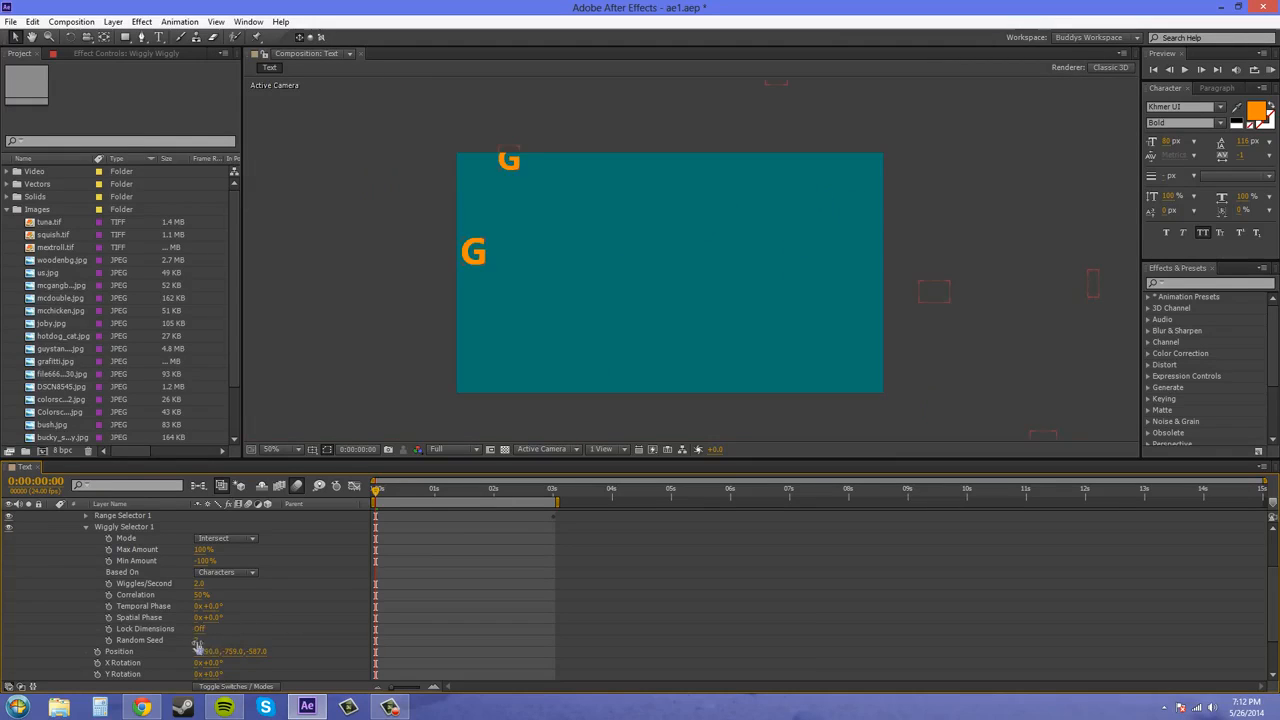
pyautogui.click(198, 641)
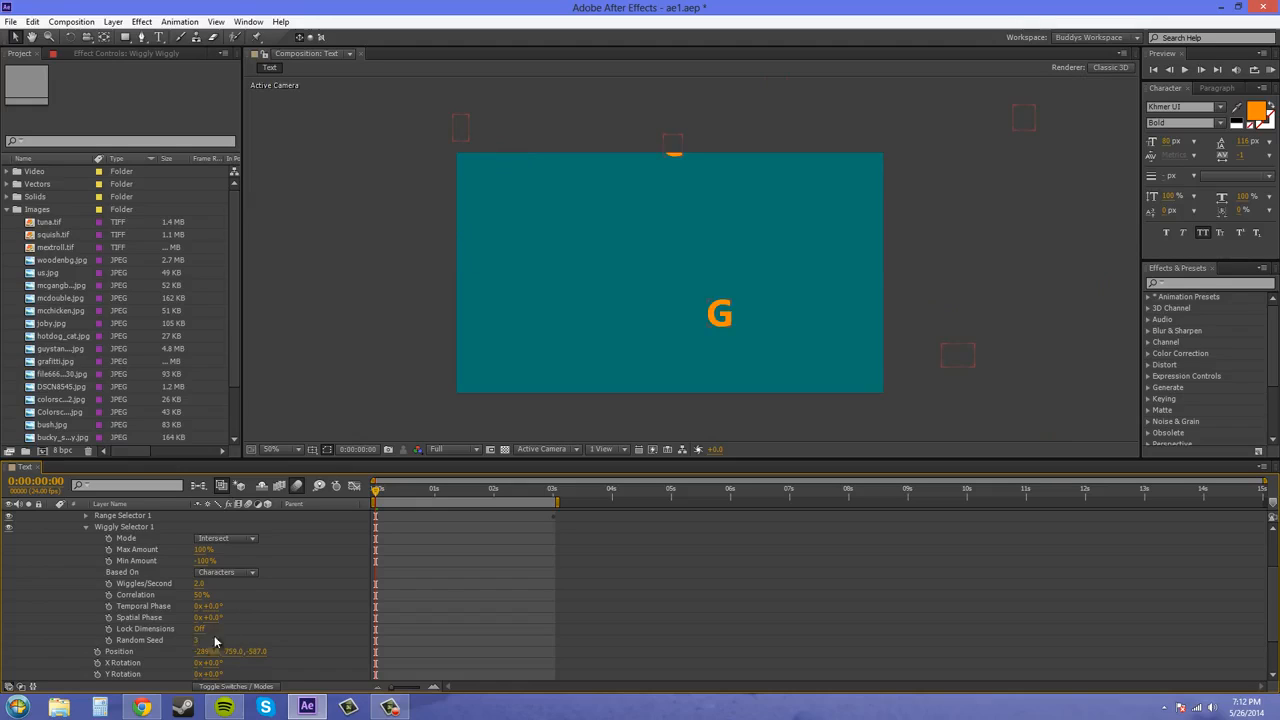
pyautogui.click(204, 640)
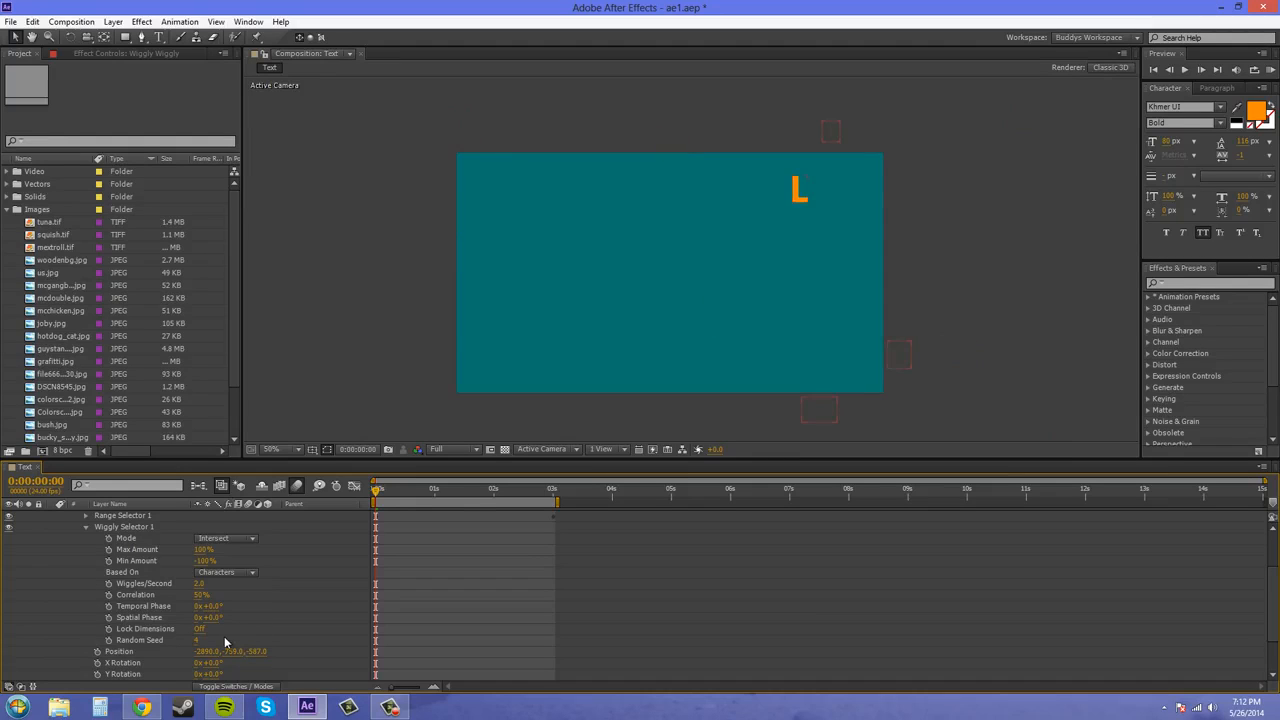
# - Set Animator 1's Y Position to -1390 and inspect how the letters scatter outside the frame
pyautogui.scroll(3, 270, 580)
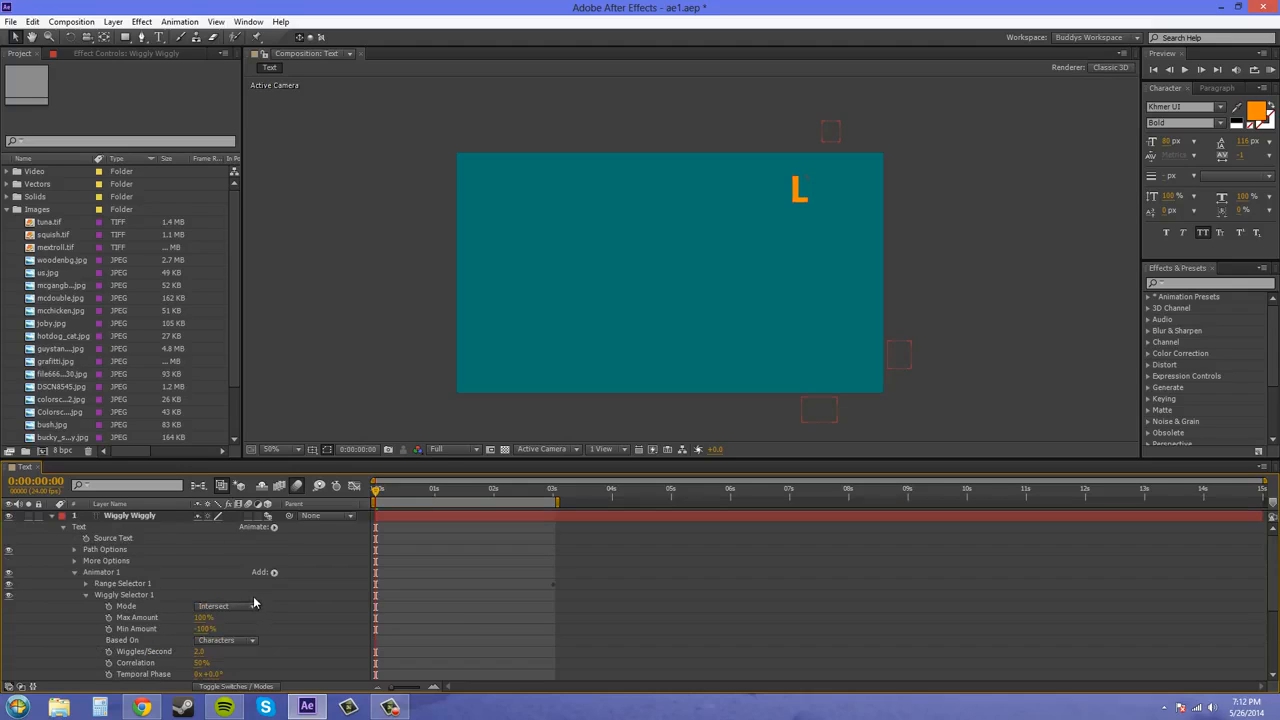
pyautogui.scroll(-3, 250, 603)
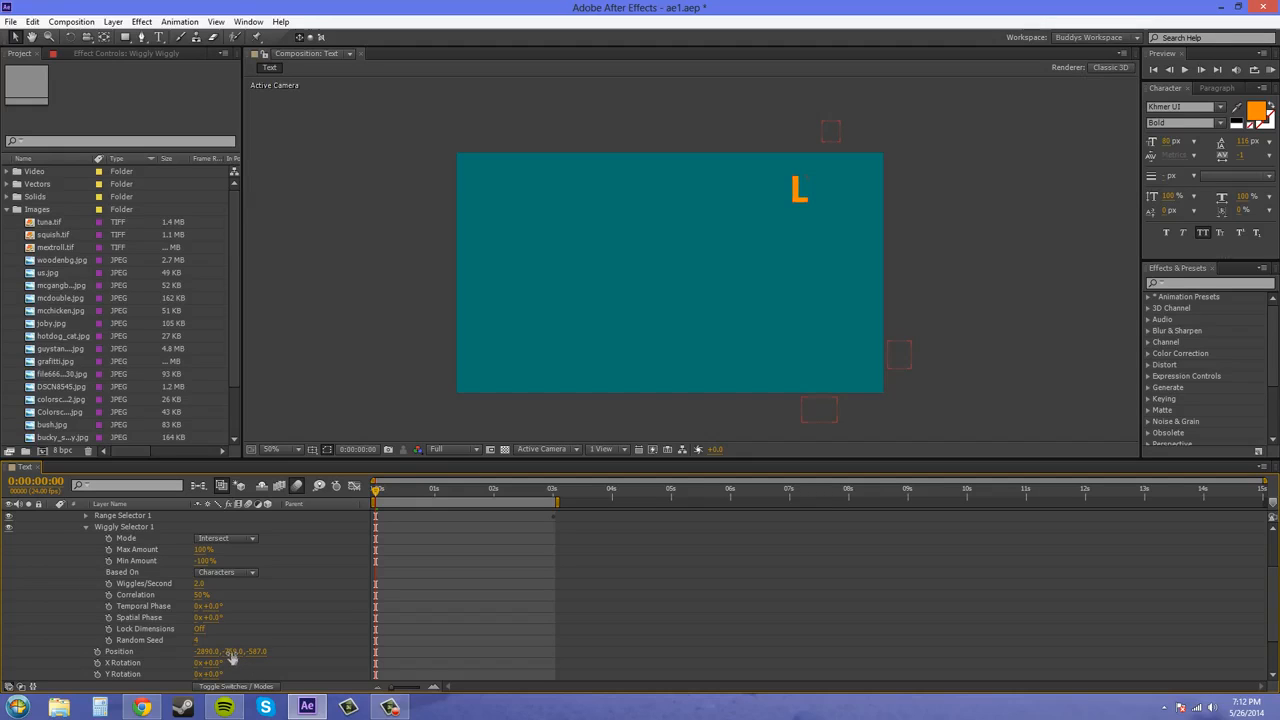
pyautogui.moveTo(231, 650)
pyautogui.mouseDown()
pyautogui.moveTo(262, 650)
pyautogui.moveTo(159, 643)
pyautogui.mouseUp()
pyautogui.press(',')
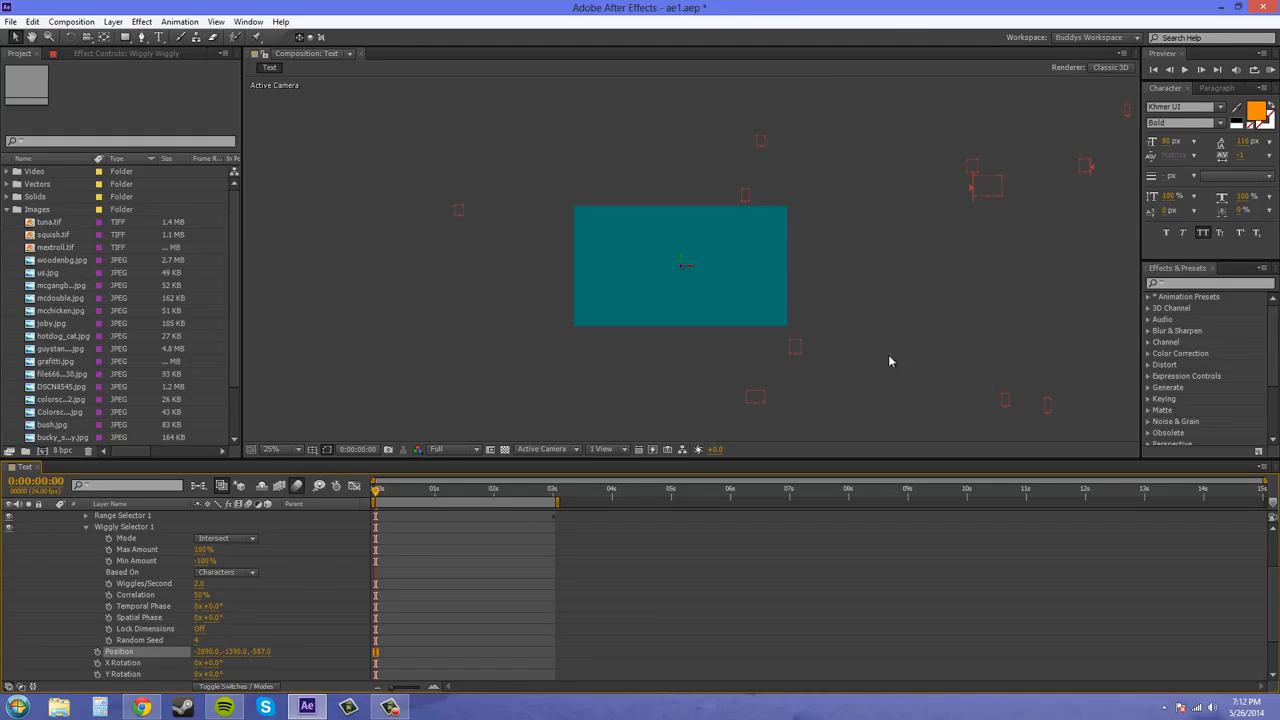
pyautogui.press(',')
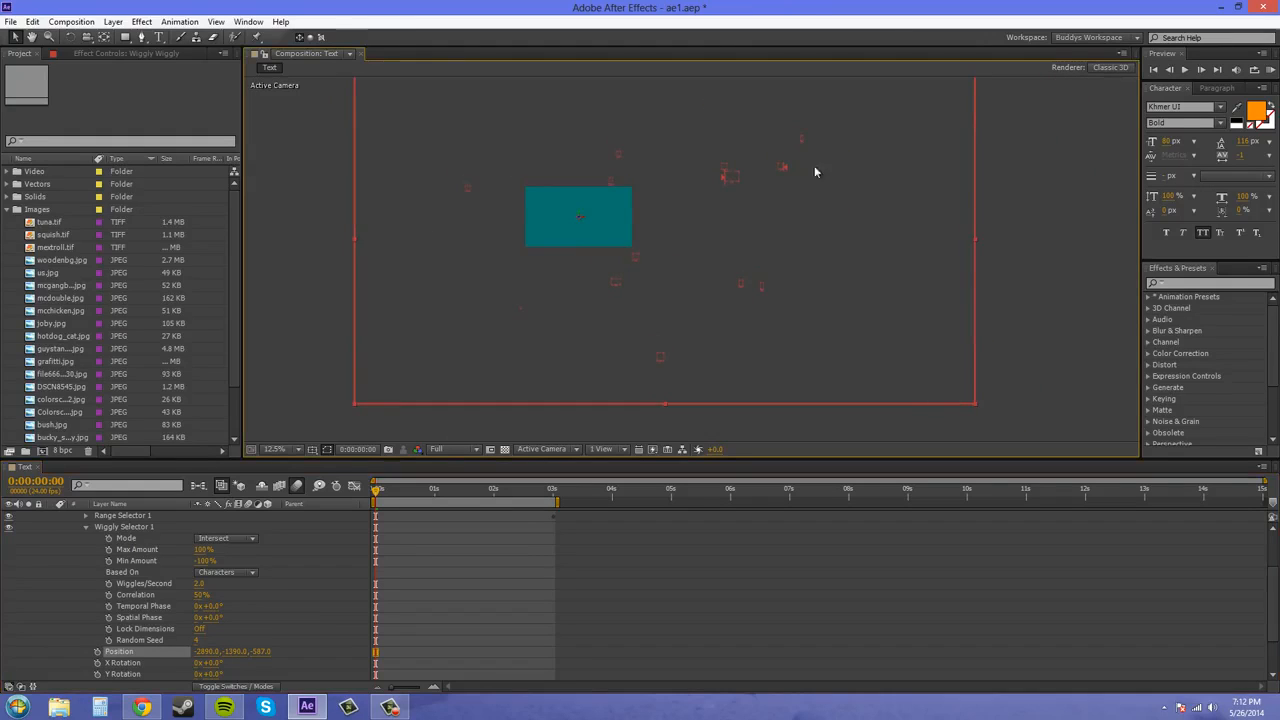
pyautogui.press('.')
pyautogui.moveTo(540, 294); pyautogui.dragTo(808, 386)
pyautogui.press('.')
pyautogui.moveTo(897, 400); pyautogui.dragTo(694, 319)
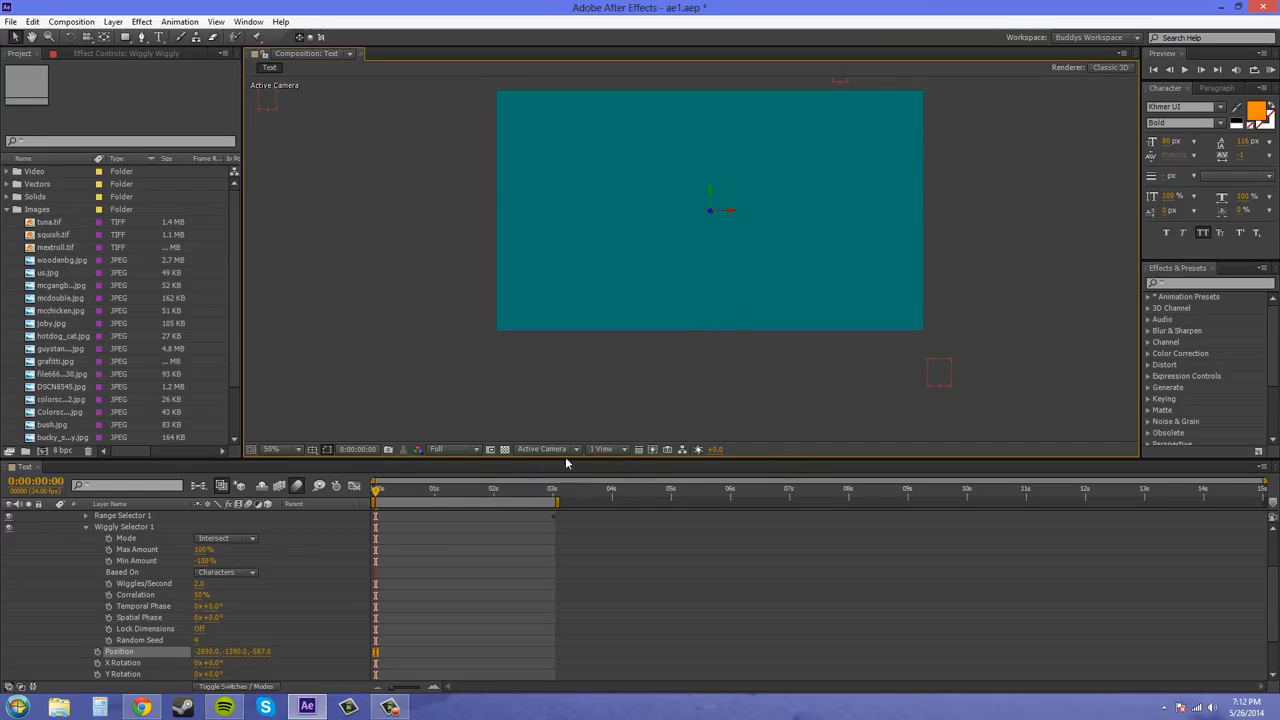
# - Play a RAM preview of the wiggly letters flying into place, and stop it to return to the layer's animator settings
pyautogui.click(1269, 70)
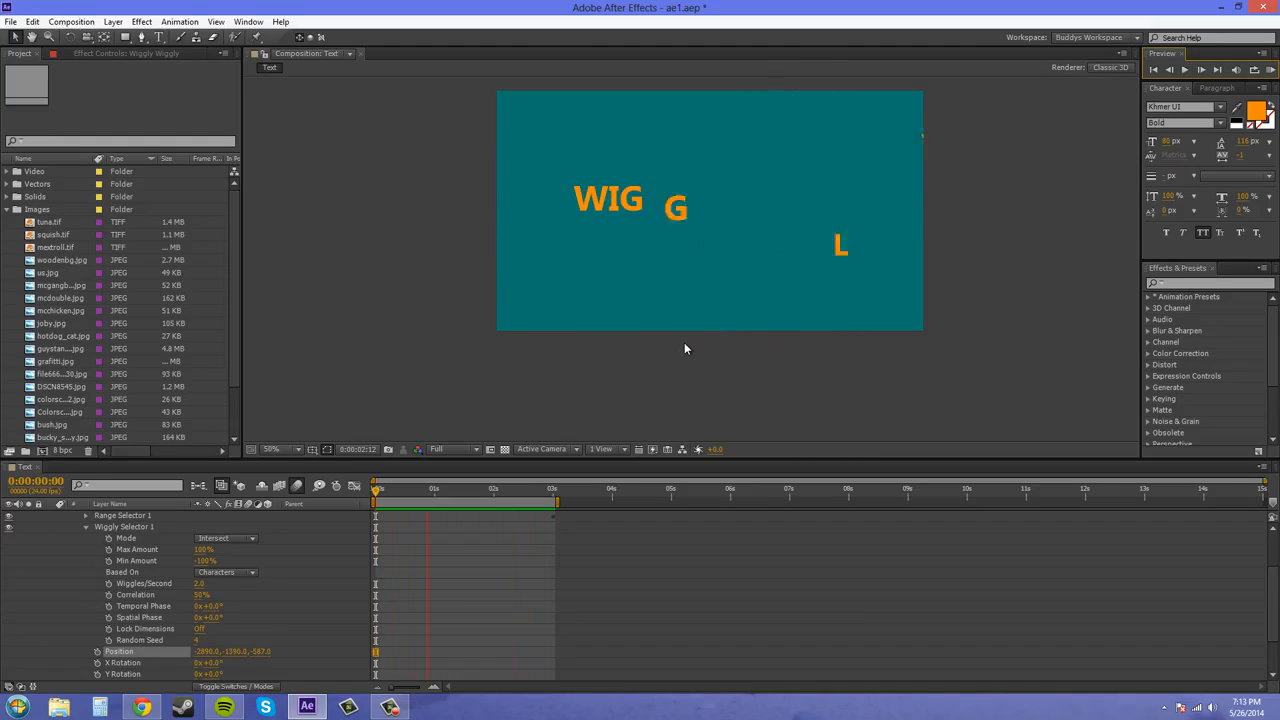
pyautogui.press('space')
pyautogui.scroll(3, 253, 544)
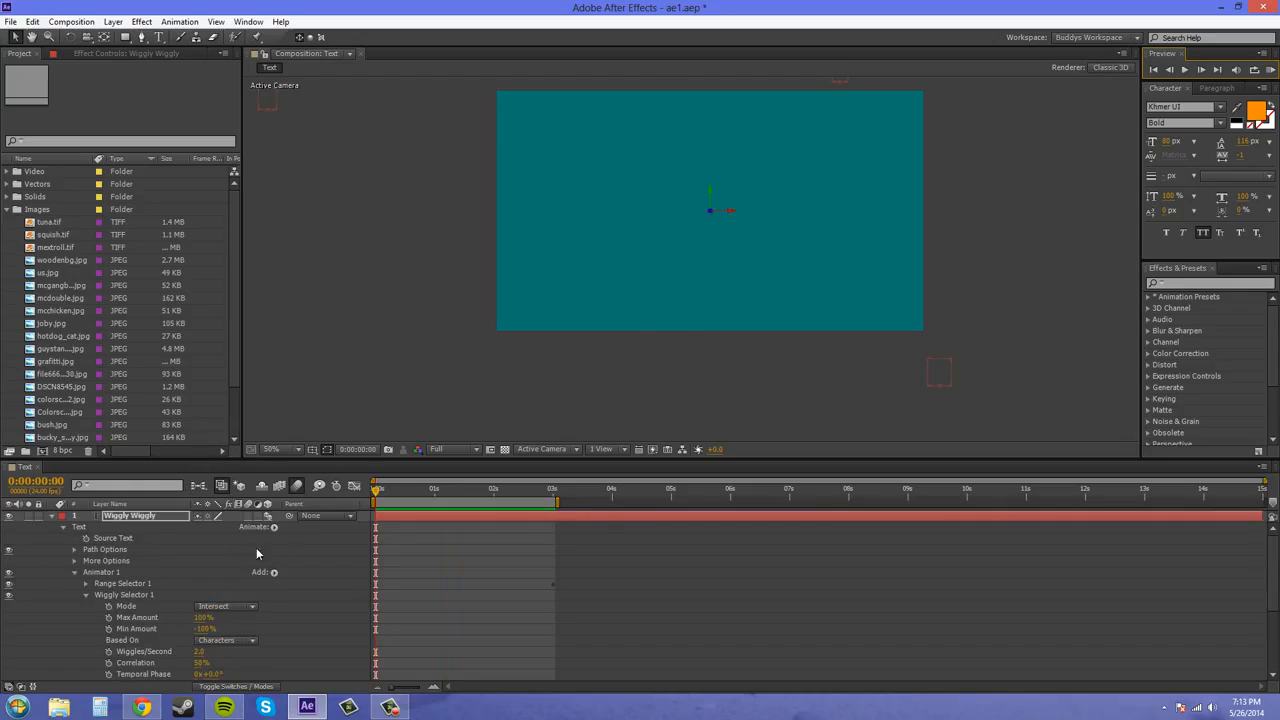
# - Play a RAM preview of the wiggly text animation over the work area and stop it
pyautogui.click(1271, 71)
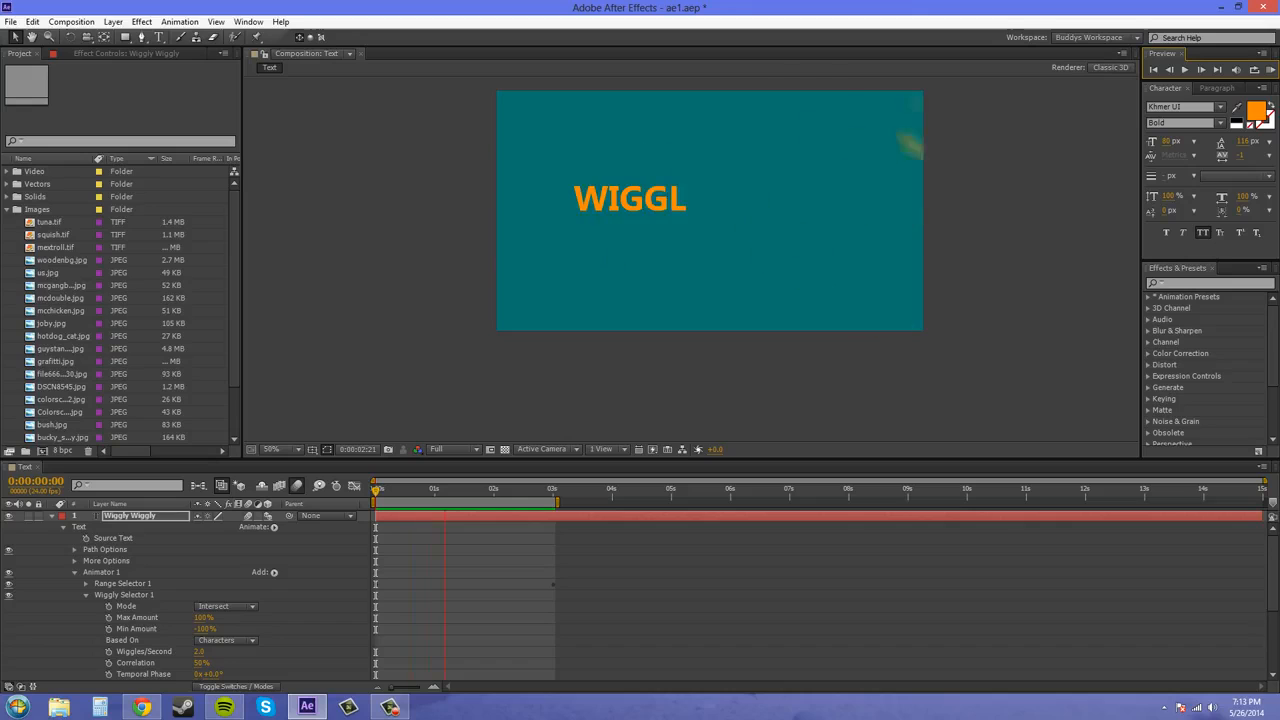
pyautogui.press('F10')
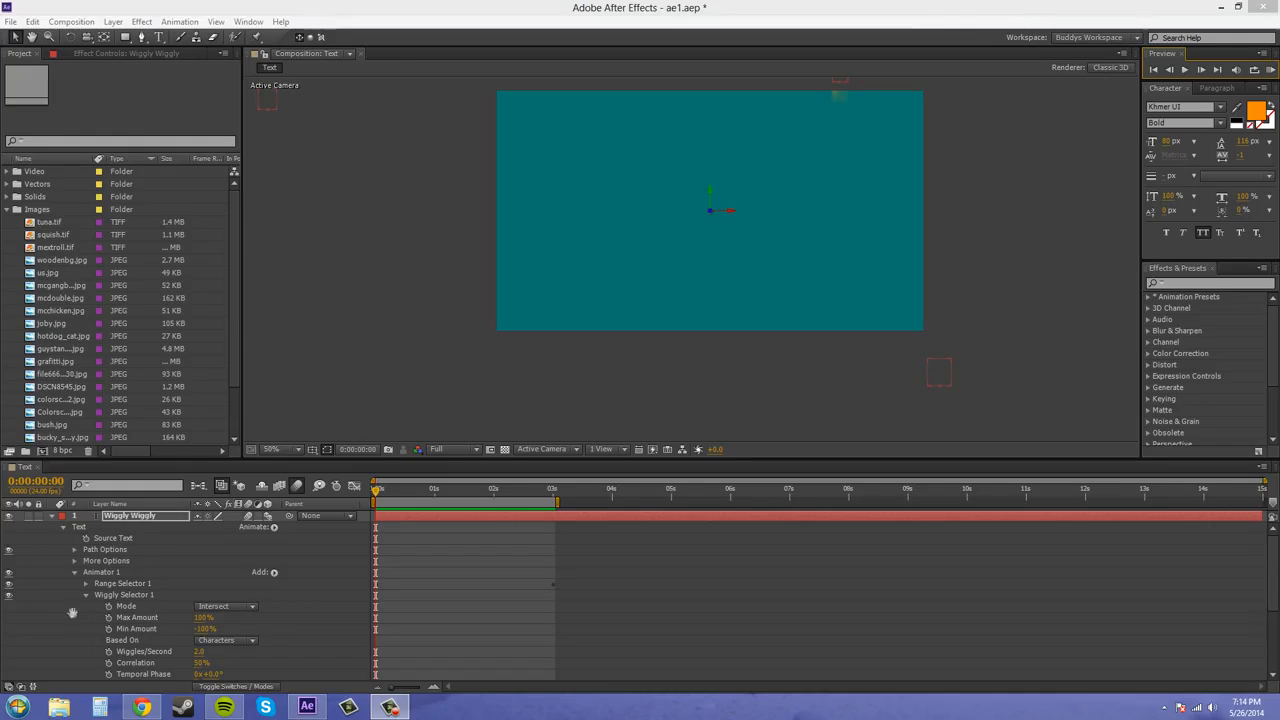
pyautogui.scroll(-1, 73, 641)
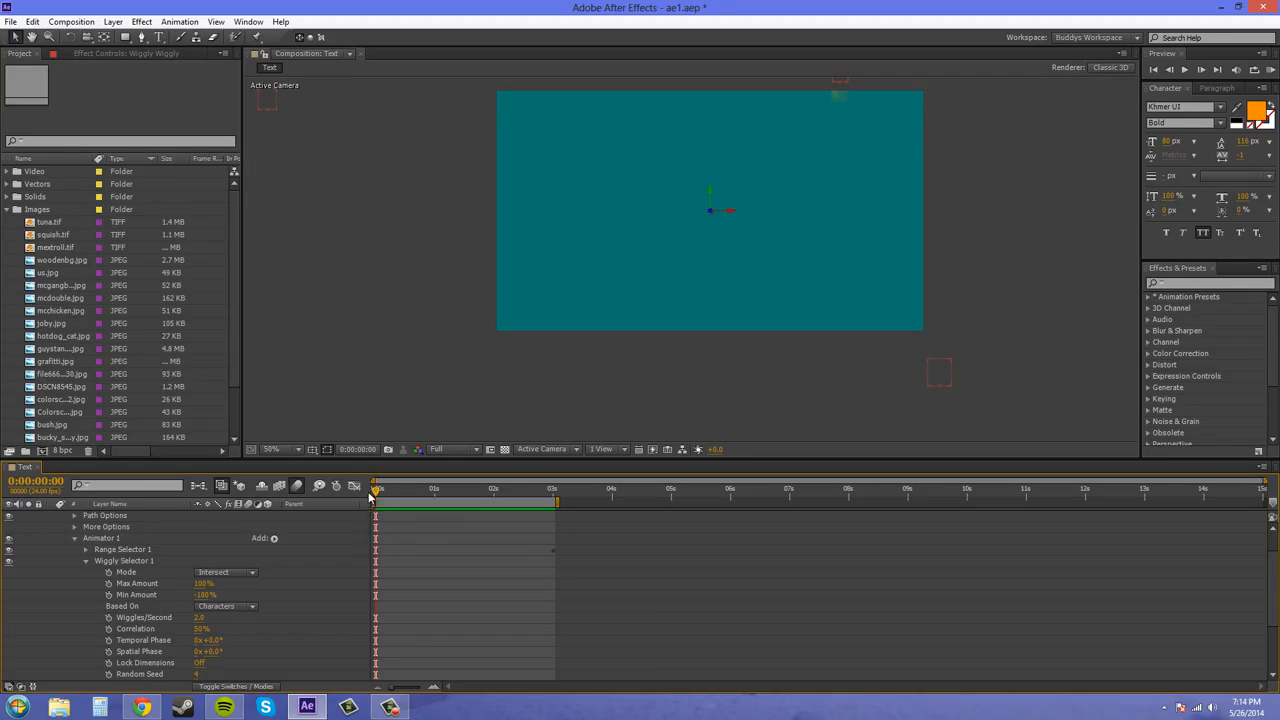
pyautogui.press('space')
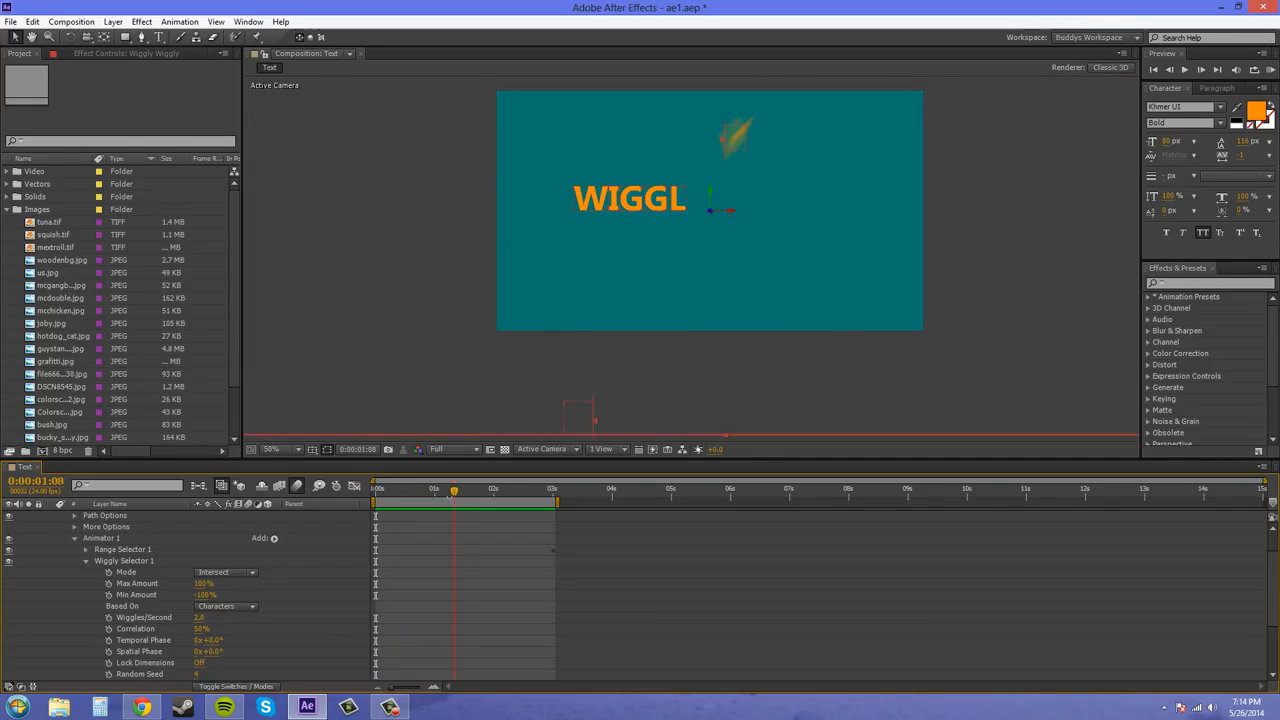
# - Move the current time to 0:00:01:08 and briefly expand Range Selector 1 to inspect its Start keyframes
pyautogui.moveTo(450, 494); pyautogui.dragTo(453, 493)
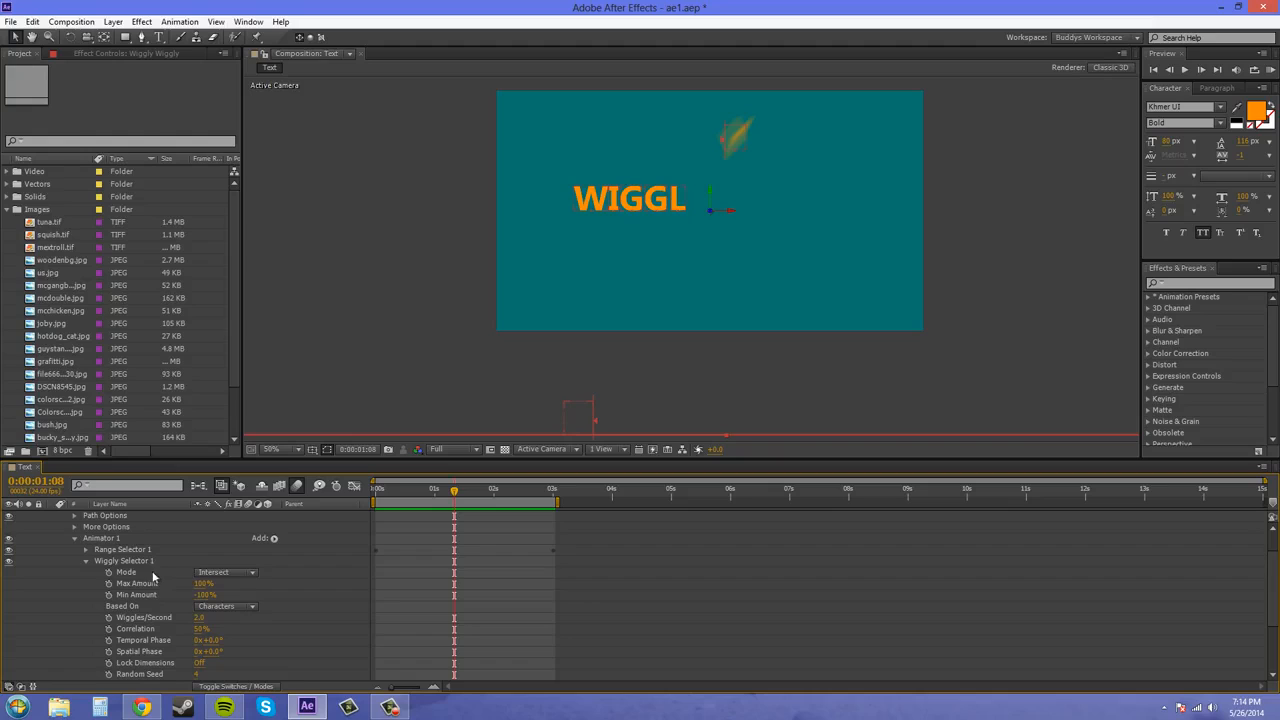
pyautogui.click(87, 550)
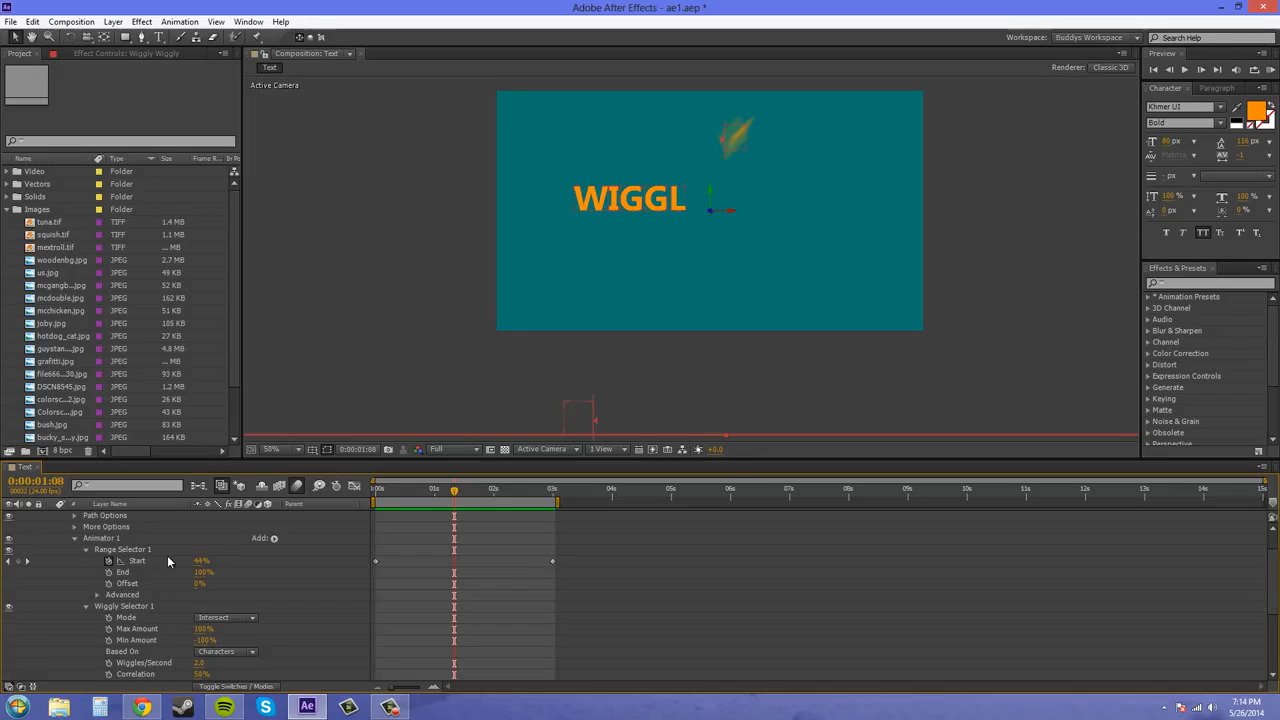
pyautogui.click(86, 549)
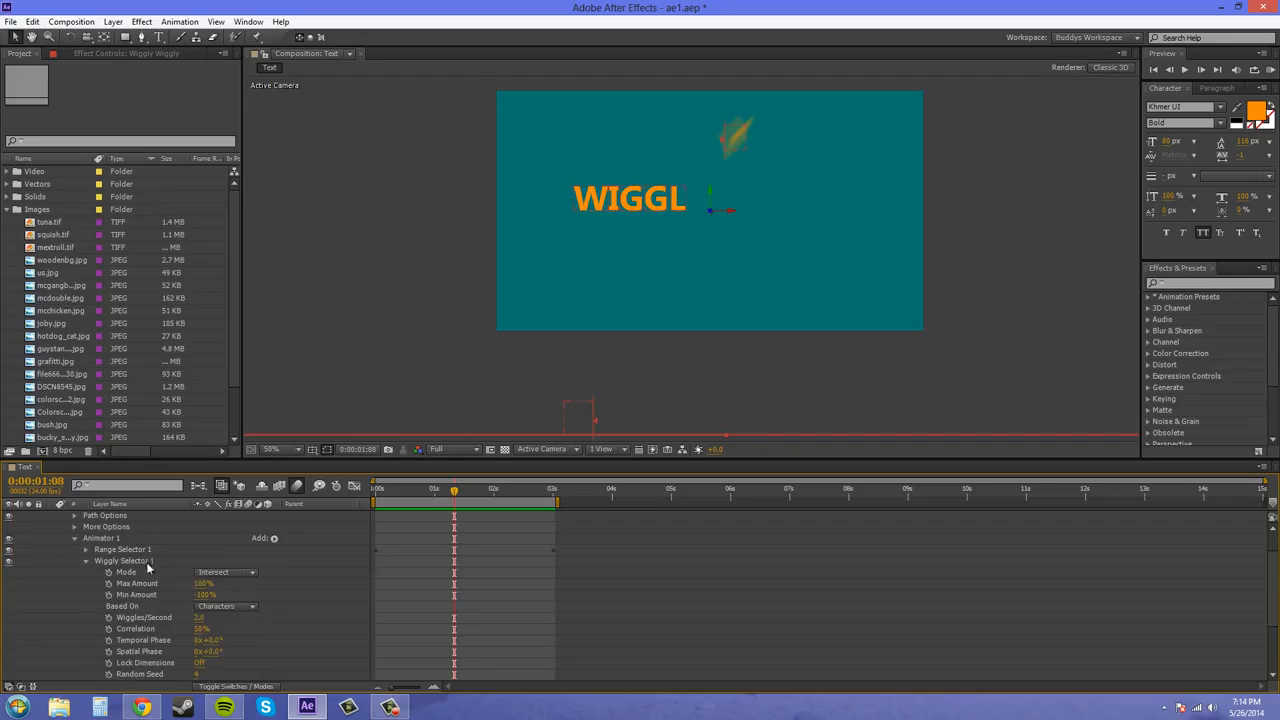
# - Try the Add and Subtract modes for Wiggly Selector 1, scrubbing the timeline to compare how each affects the letters
pyautogui.click(210, 572)
pyautogui.click(226, 584)
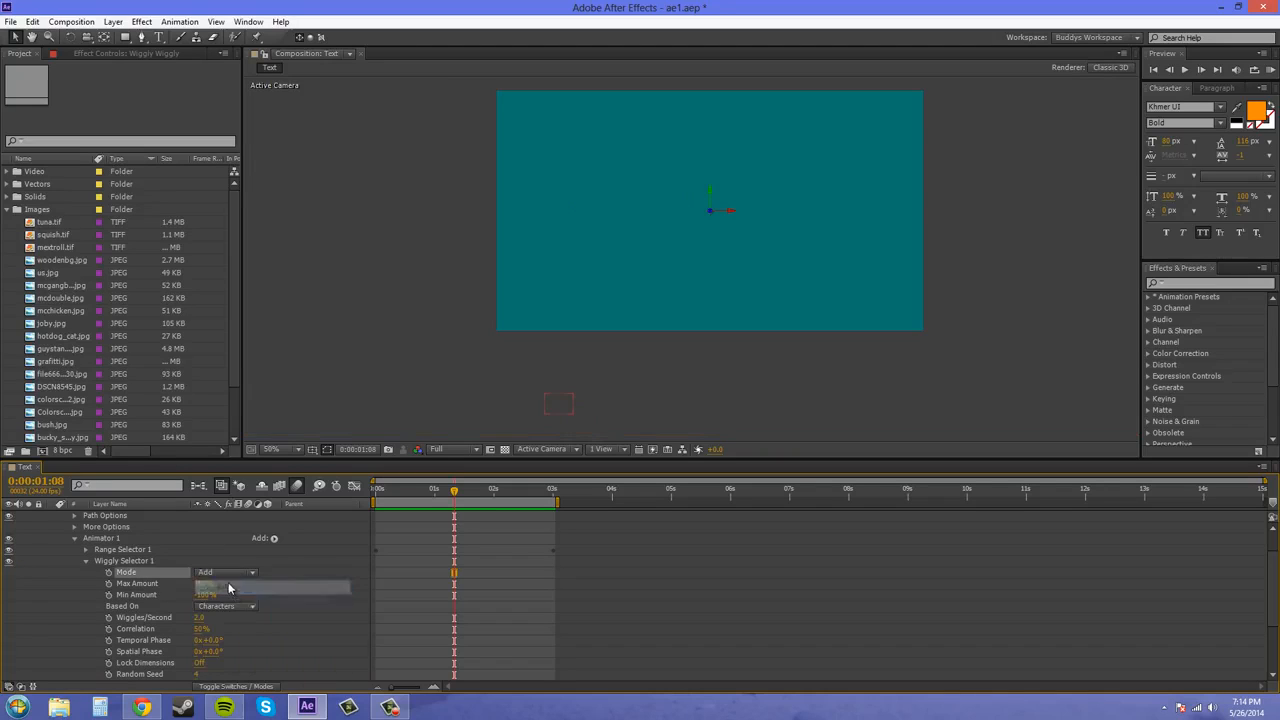
pyautogui.moveTo(457, 497); pyautogui.dragTo(508, 505)
pyautogui.click(225, 572)
pyautogui.click(240, 600)
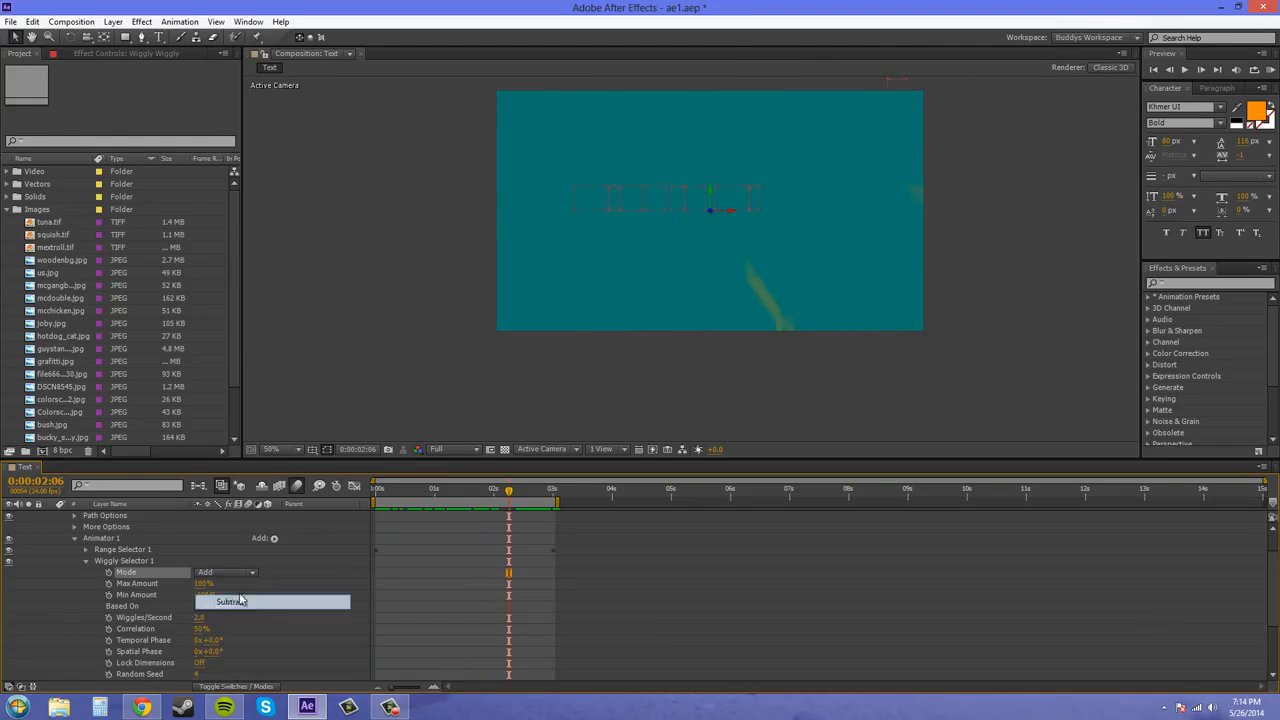
pyautogui.moveTo(508, 492); pyautogui.dragTo(566, 506)
# - Try the Max mode for Wiggly Selector 1 and scrub from the start of the timeline to 0:00:02:19
pyautogui.click(227, 572)
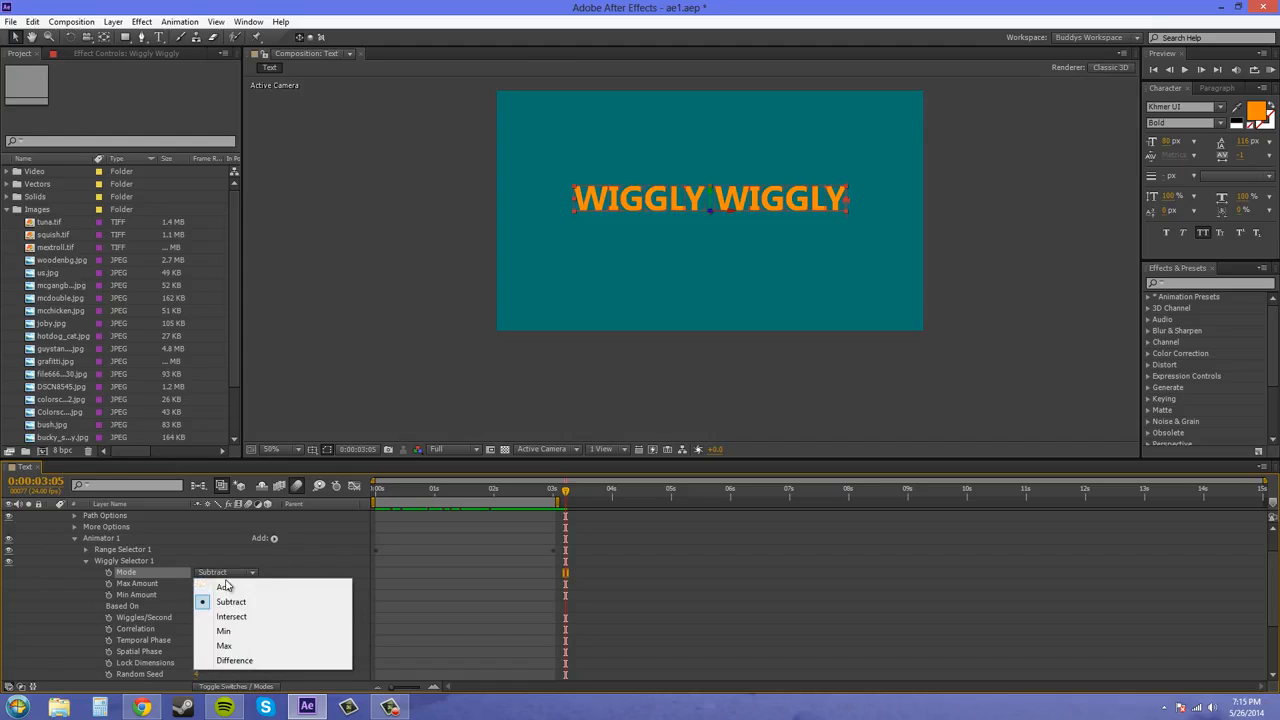
pyautogui.click(224, 645)
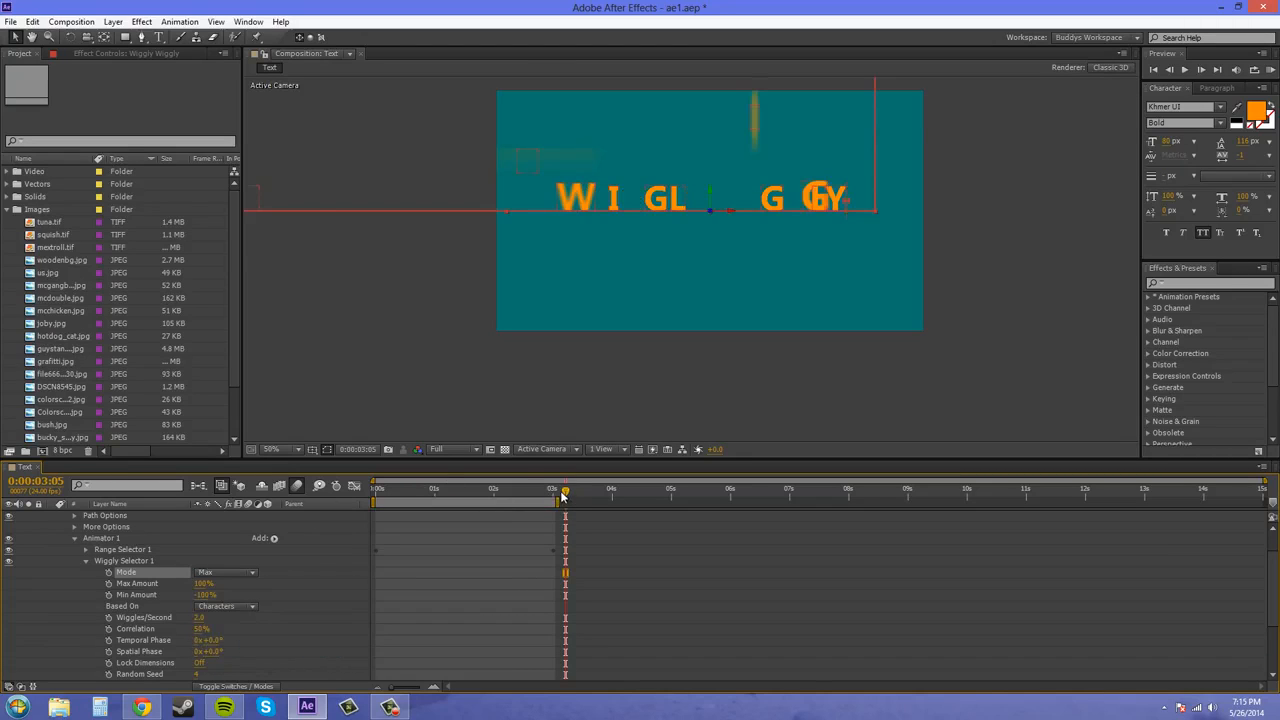
pyautogui.click(376, 490)
pyautogui.moveTo(388, 497); pyautogui.dragTo(530, 496)
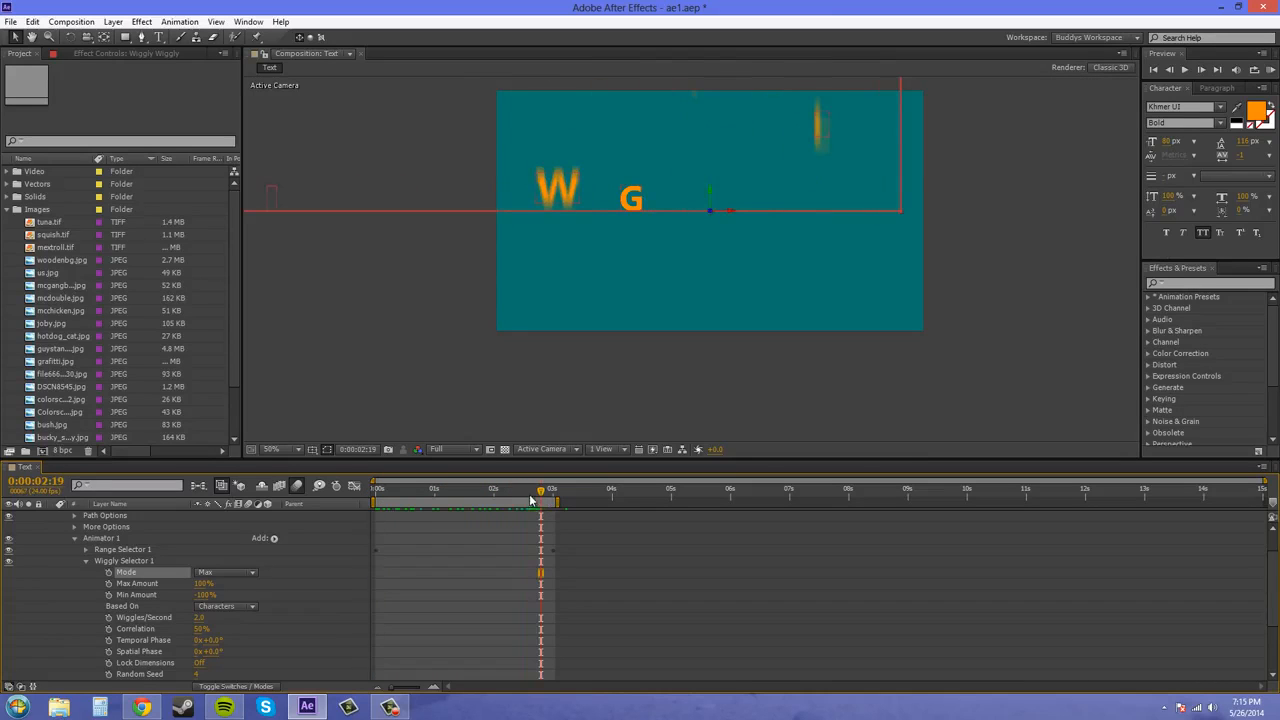
# - Set Wiggly Selector 1's Mode back to Intersect and move the current time to 0:00:02:08
pyautogui.click(240, 576)
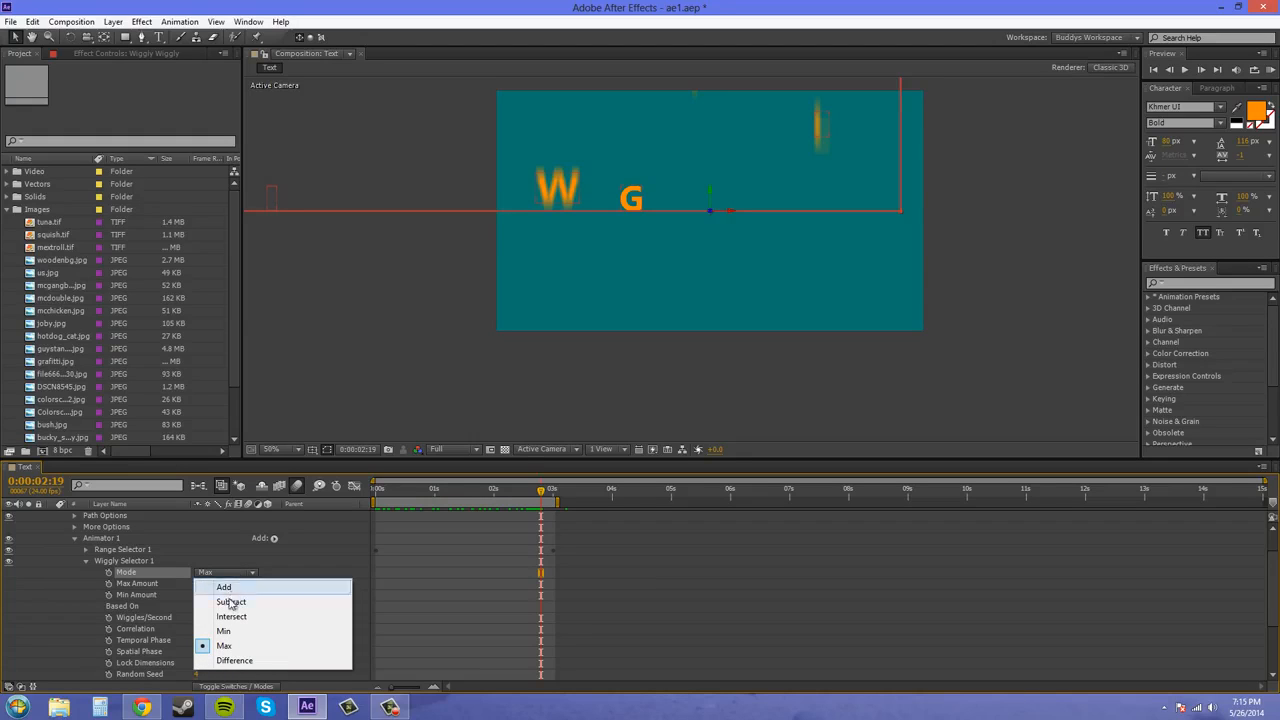
pyautogui.click(238, 619)
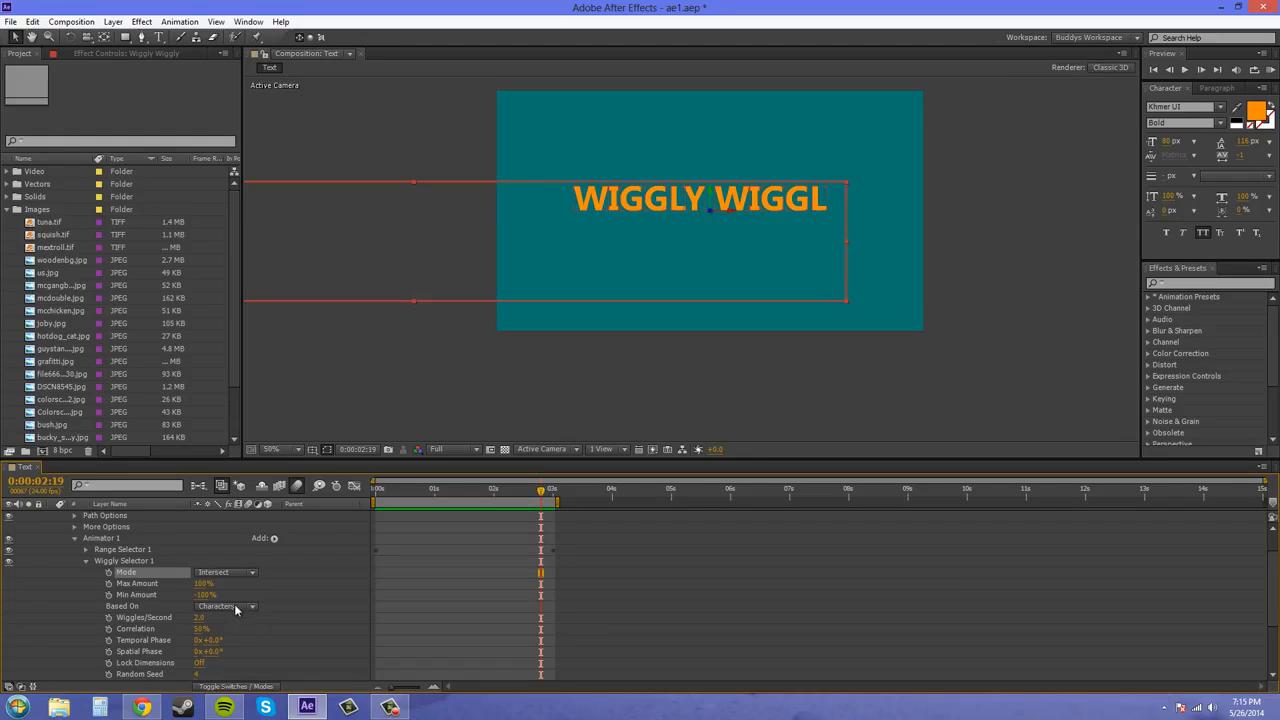
pyautogui.moveTo(540, 495); pyautogui.dragTo(513, 490)
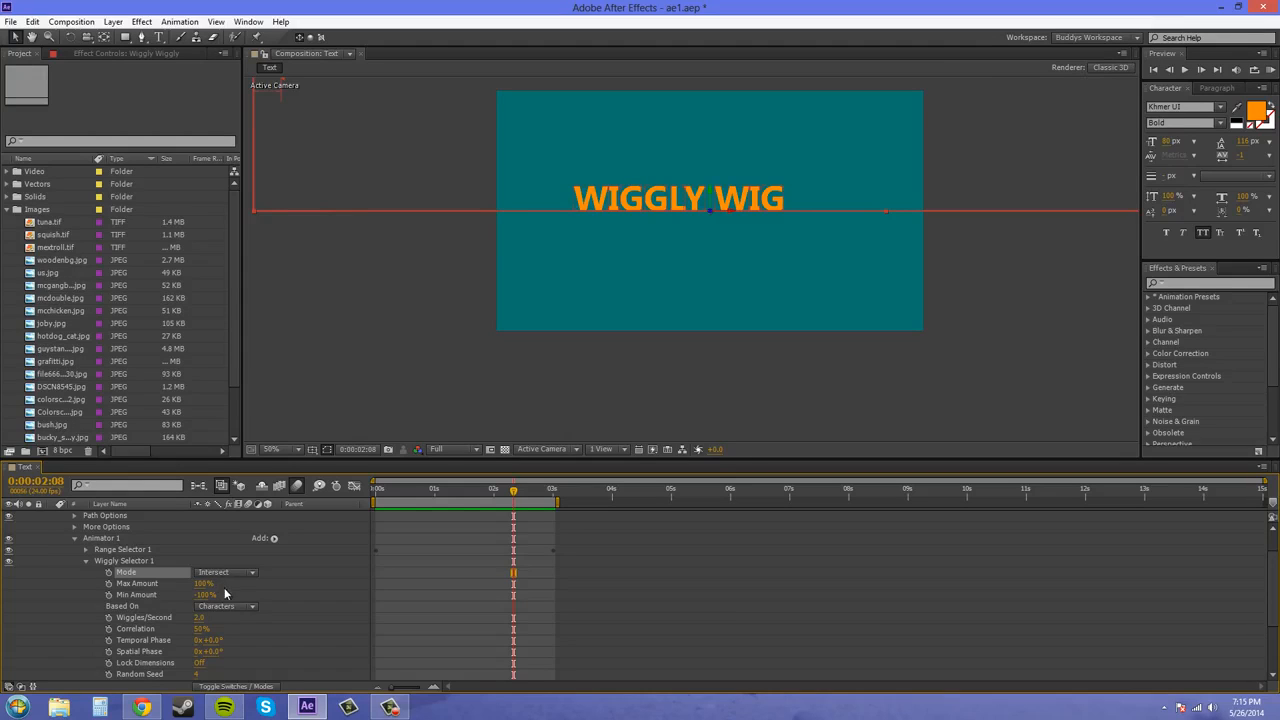
# - Try a Max Amount of 22% and, at 0:00:01:10, a Min Amount of -6% for Wiggly Selector 1
pyautogui.moveTo(197, 583); pyautogui.dragTo(693, 270)
pyautogui.scroll(-1, 808, 270)
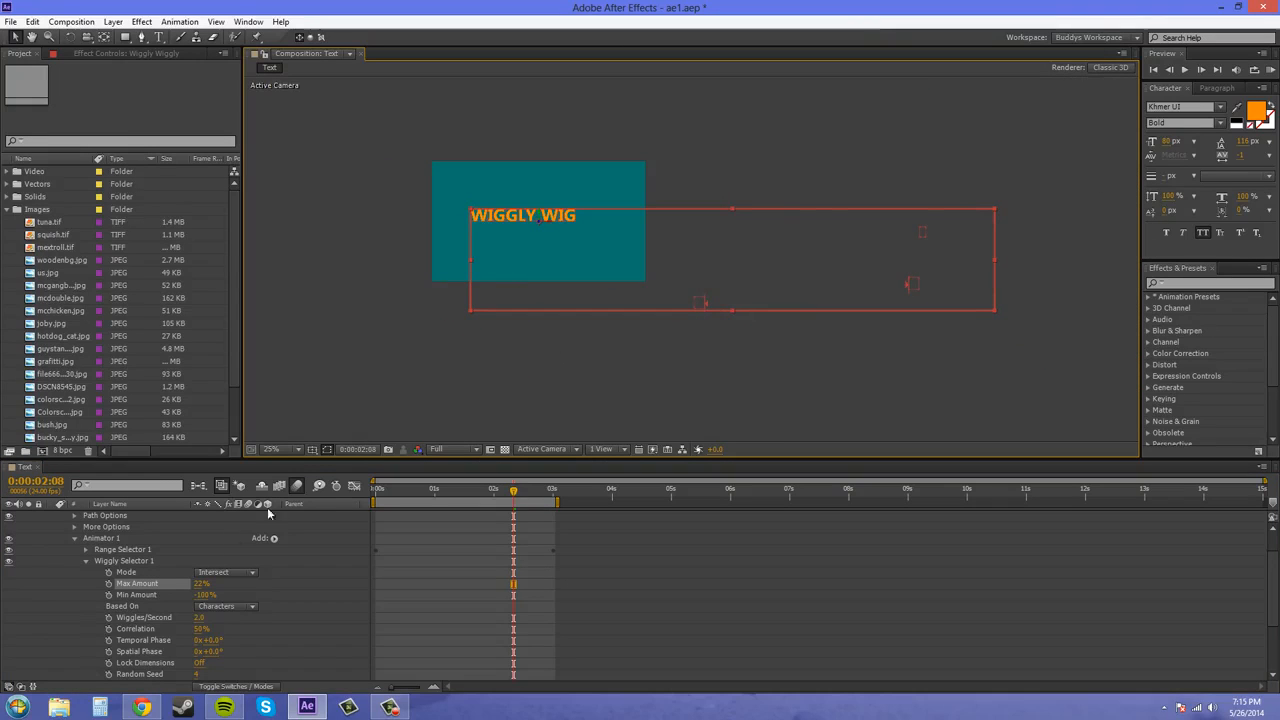
pyautogui.moveTo(516, 497); pyautogui.dragTo(459, 497)
pyautogui.moveTo(205, 594); pyautogui.dragTo(263, 591)
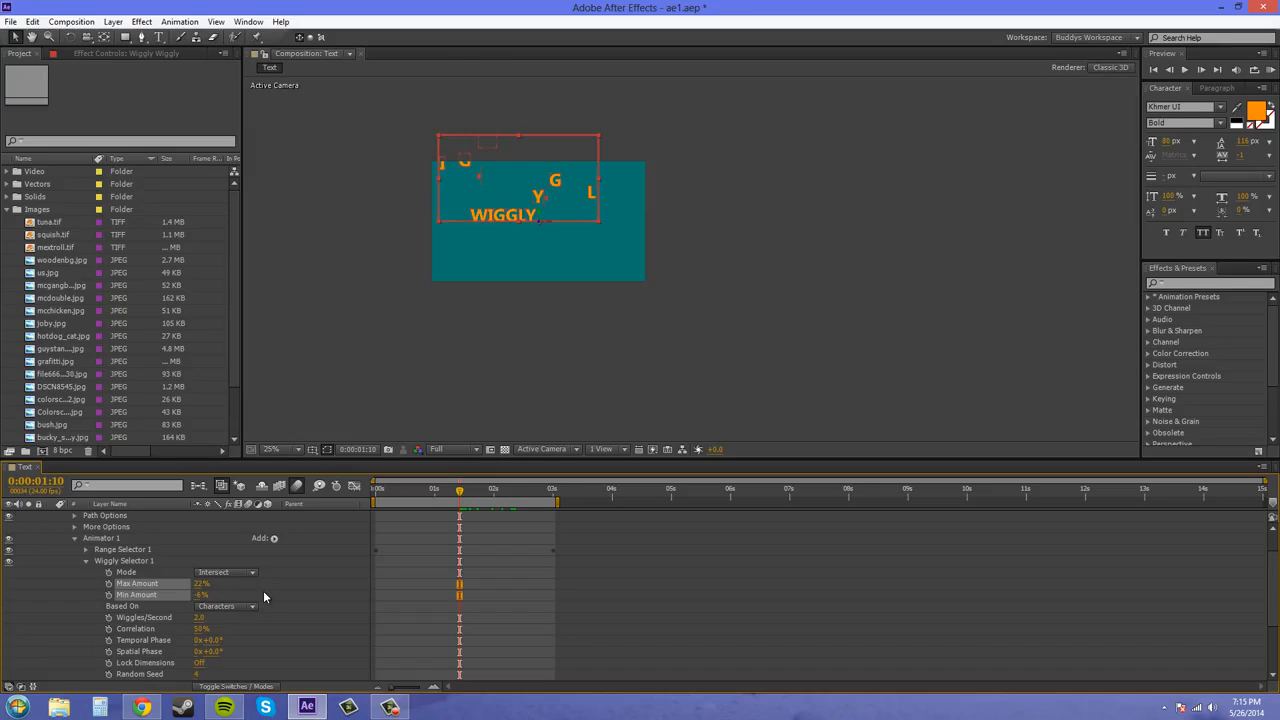
pyautogui.click(264, 591)
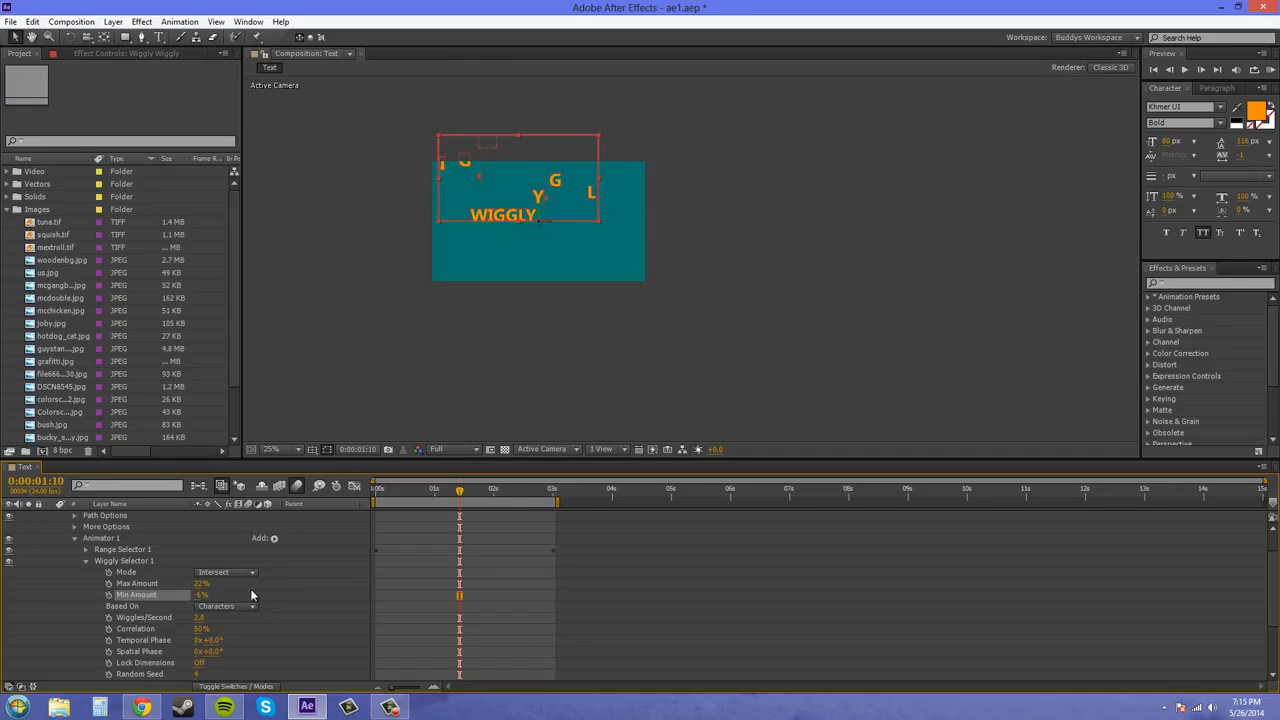
# - Undo the Min Amount change and set Wiggly Selector 1's Max Amount to 100%
pyautogui.hotkey('ctrl', 'z')
pyautogui.click(203, 583)
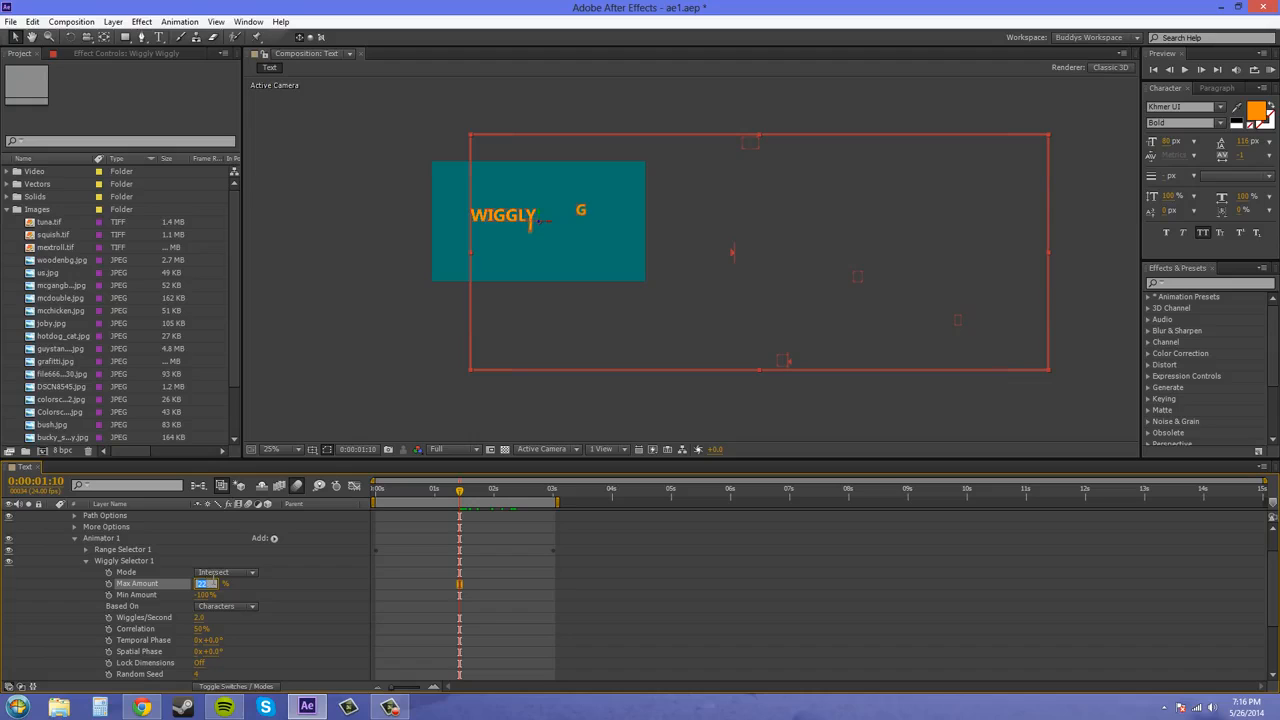
pyautogui.write('100')
pyautogui.press('Return')
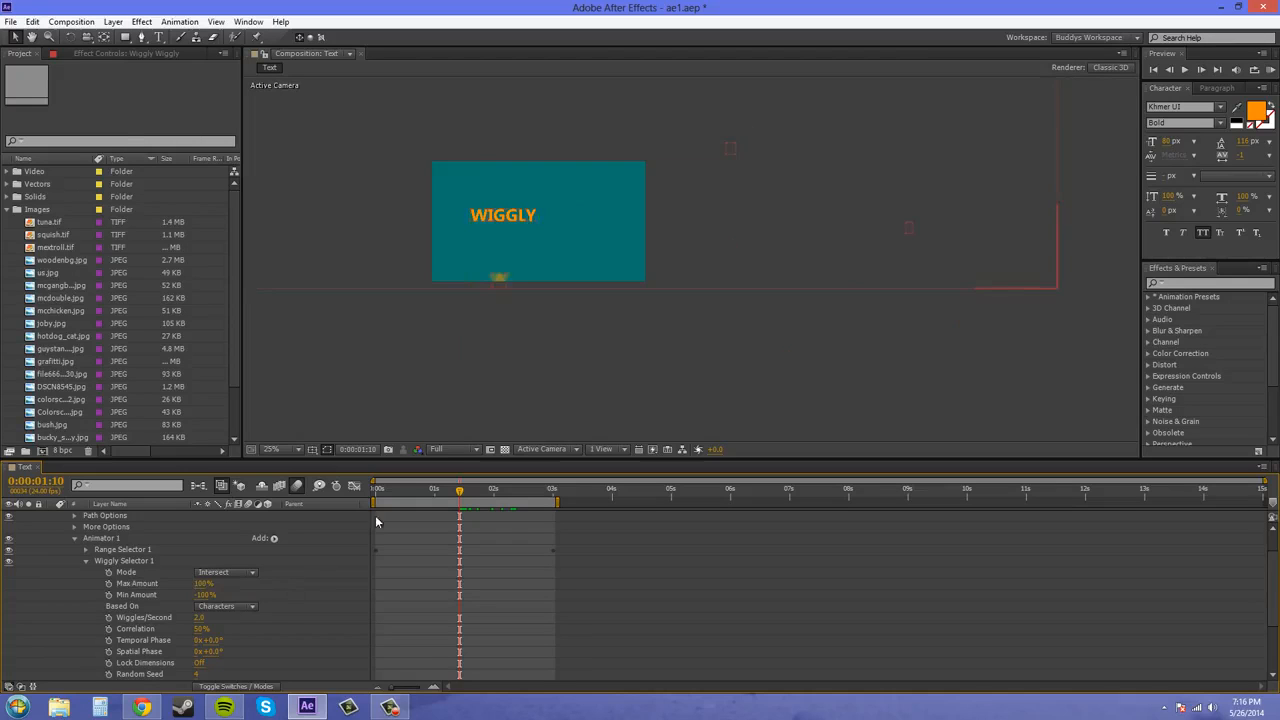
# - Examine how far the letters scatter around the frame and review the selector's Based On options without changing them
pyautogui.scroll(-1, 680, 253)
pyautogui.moveTo(718, 158); pyautogui.dragTo(736, 275)
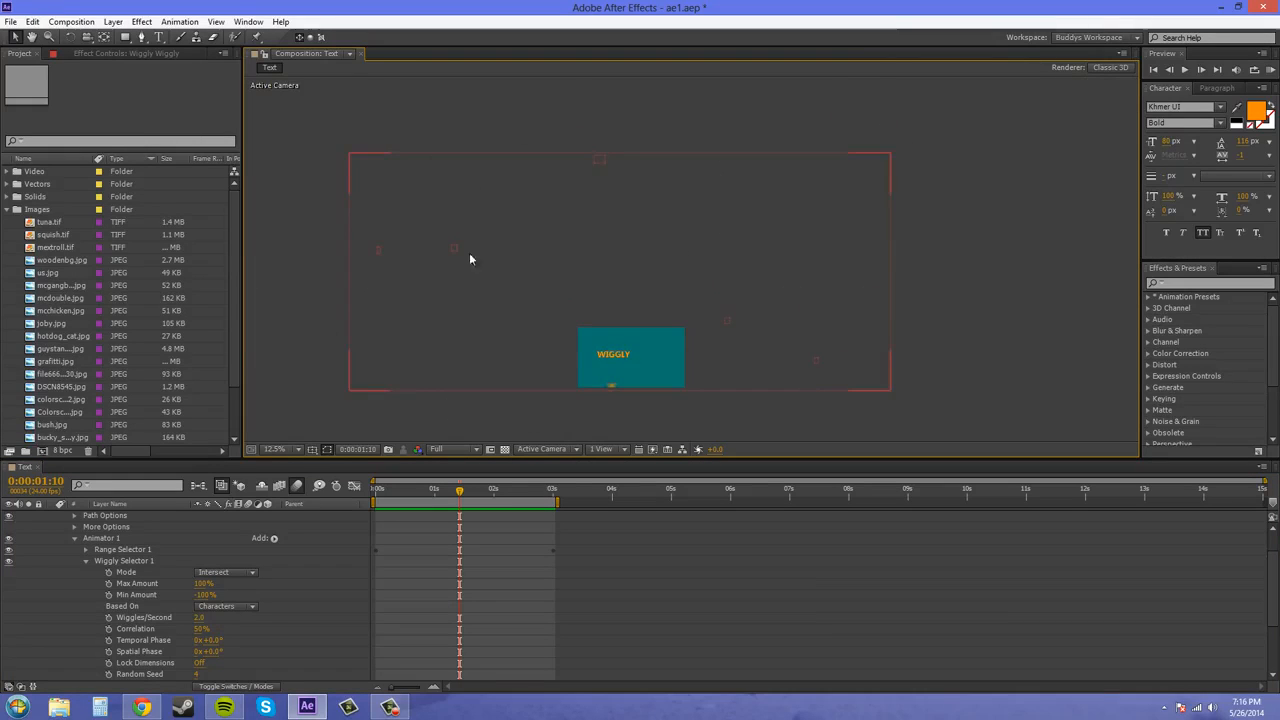
pyautogui.moveTo(446, 287); pyautogui.dragTo(463, 217)
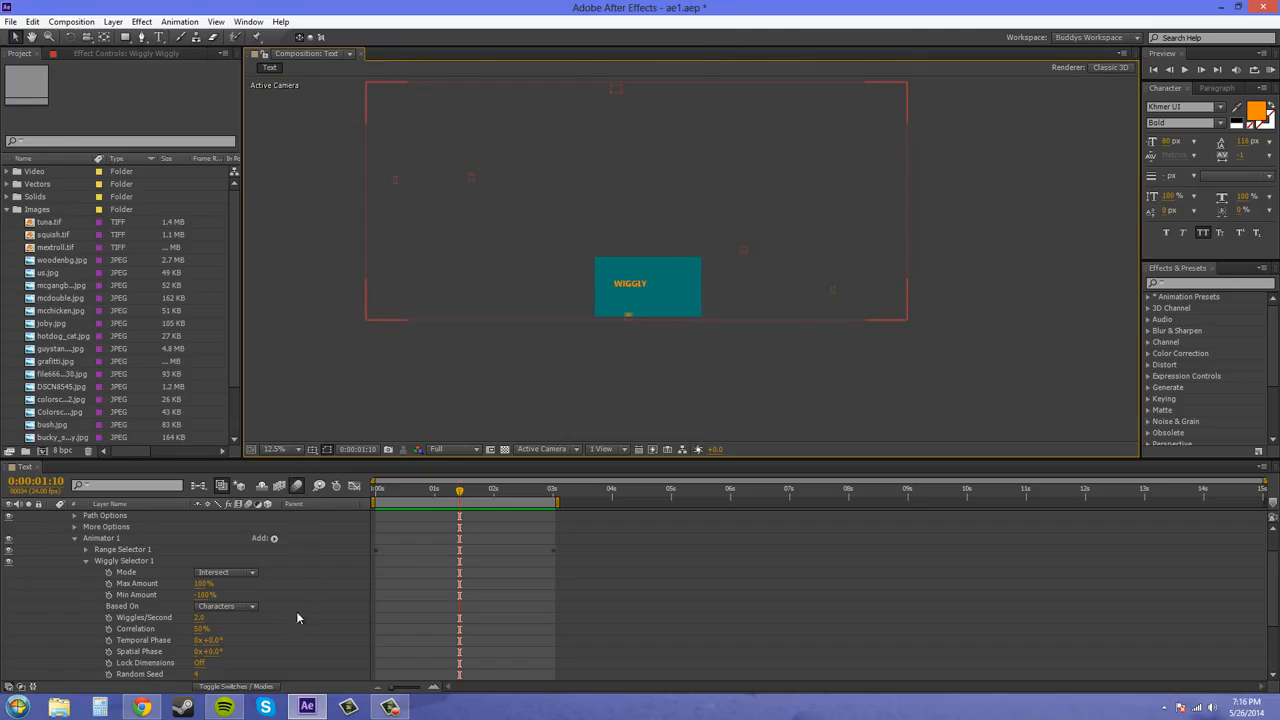
pyautogui.click(251, 607)
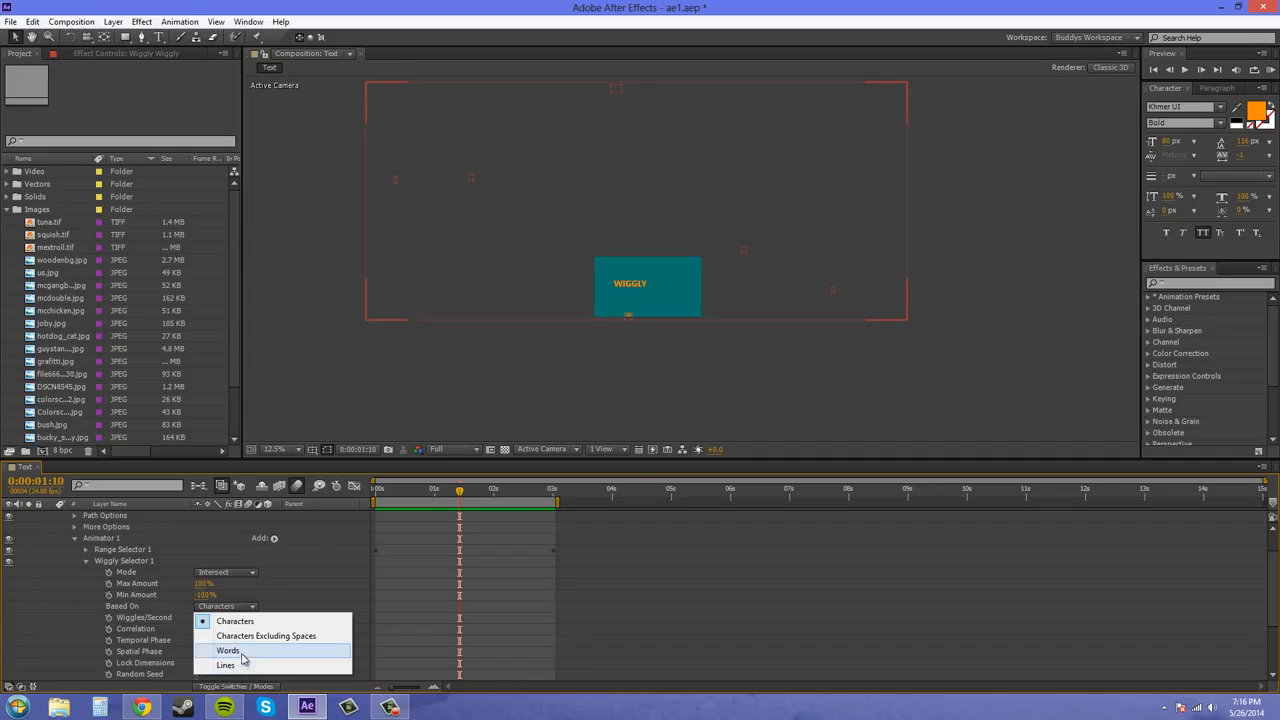
pyautogui.click(302, 580)
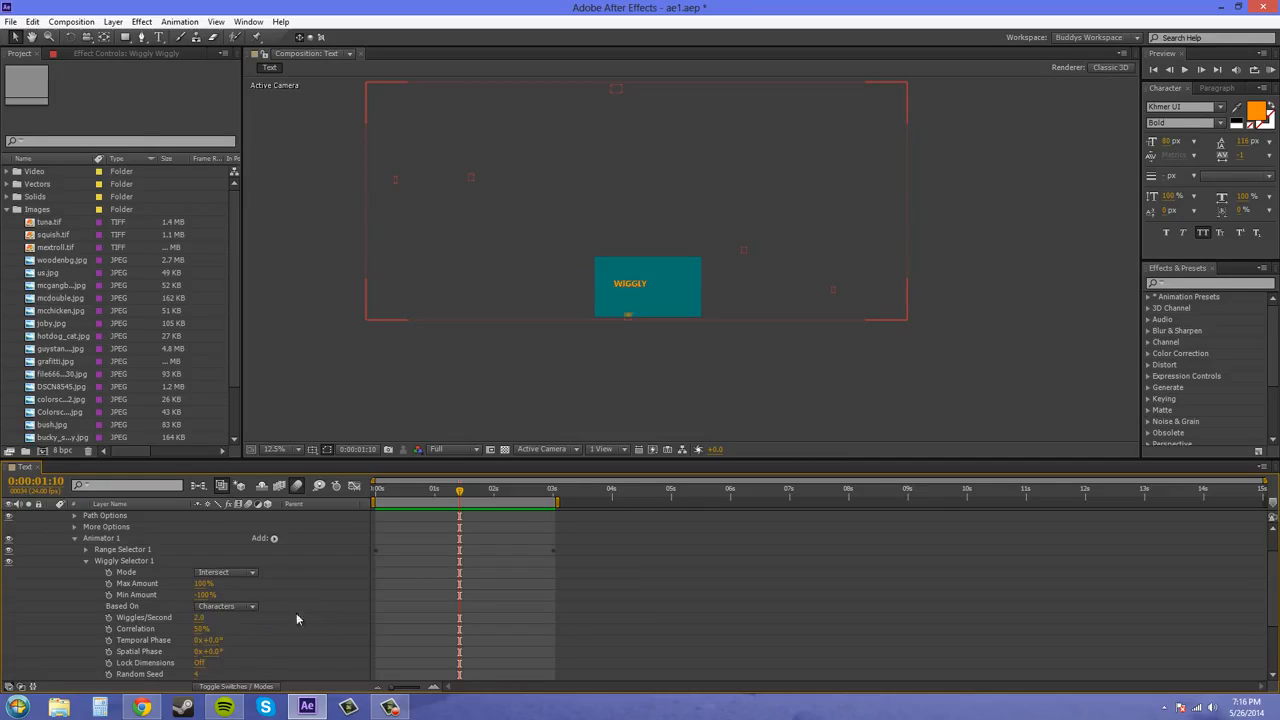
# - Set Wiggly Selector 1's Wiggles/Second to 10 and return the current time to 0:00:00:00
pyautogui.scroll(-3, 280, 612)
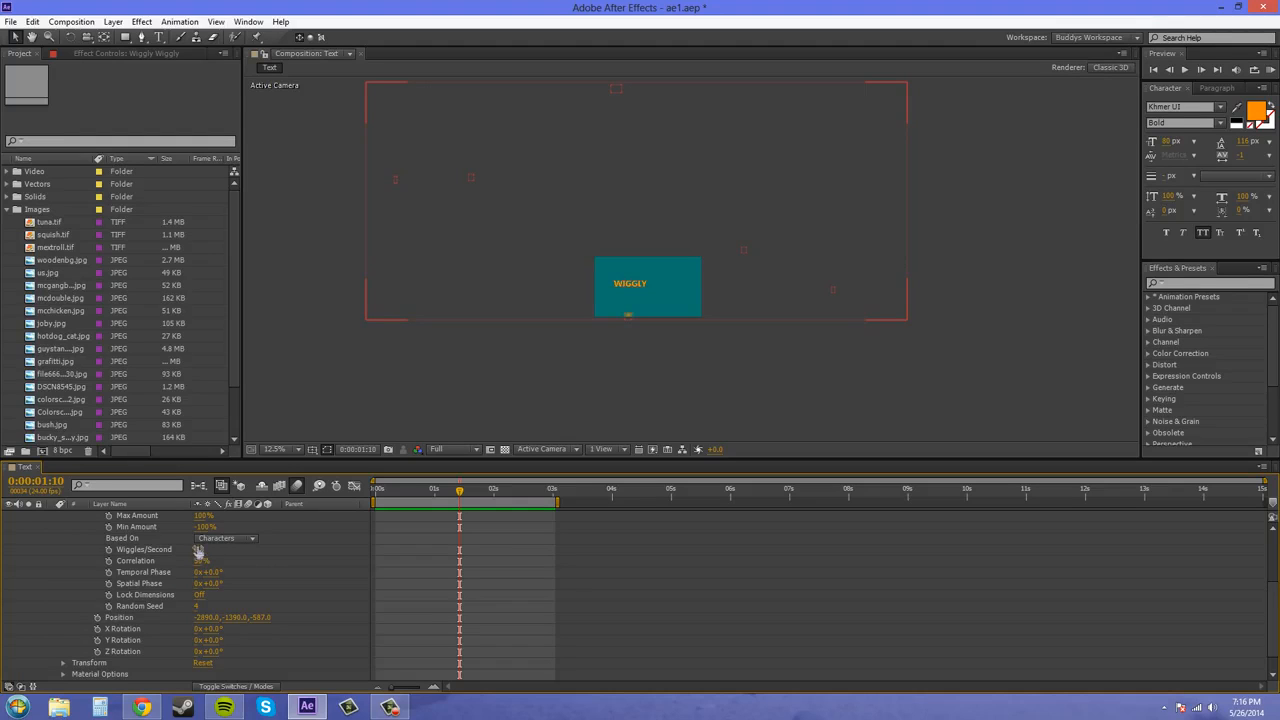
pyautogui.moveTo(200, 552); pyautogui.dragTo(203, 554)
pyautogui.click(485, 399)
pyautogui.scroll(4, 650, 351)
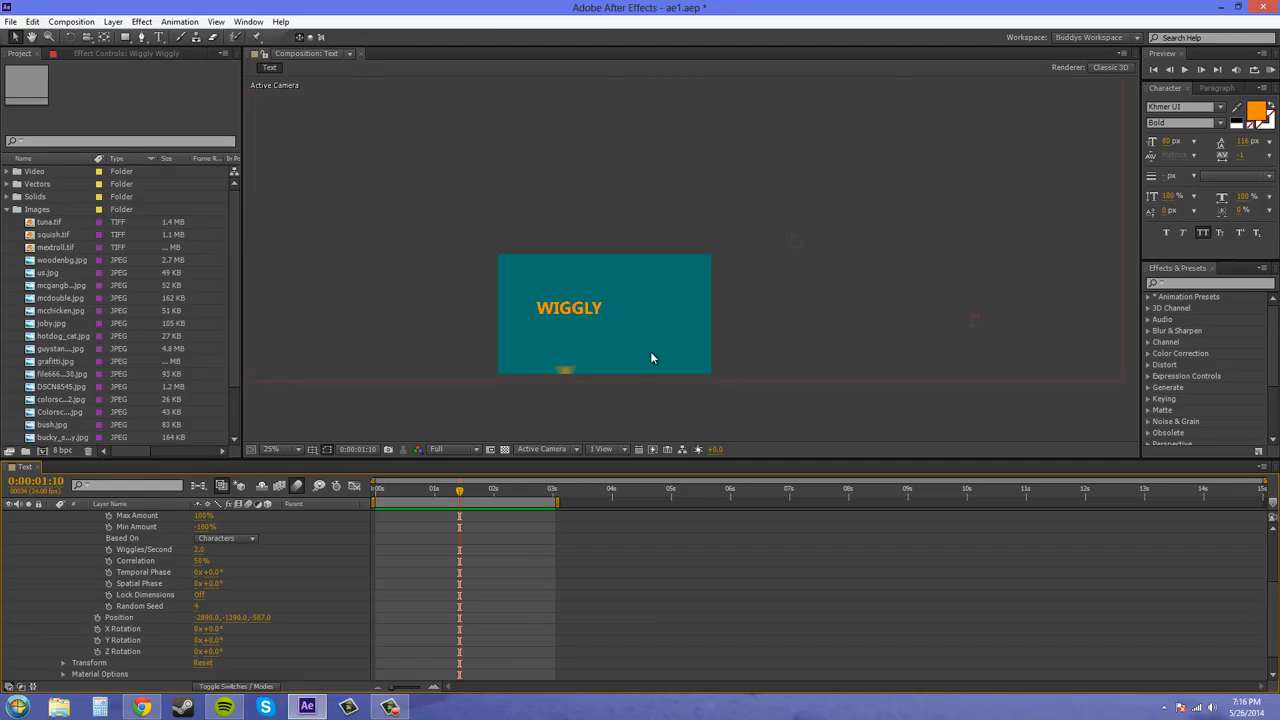
pyautogui.moveTo(747, 388); pyautogui.dragTo(705, 397)
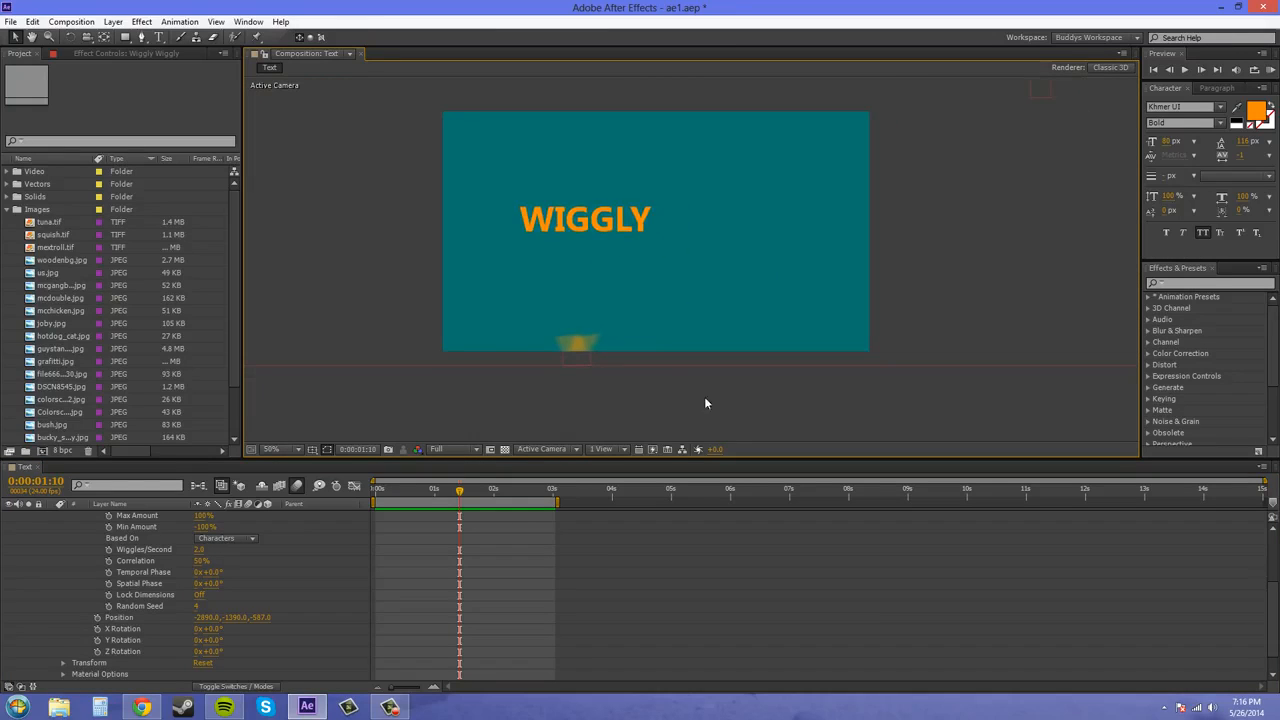
pyautogui.click(201, 550)
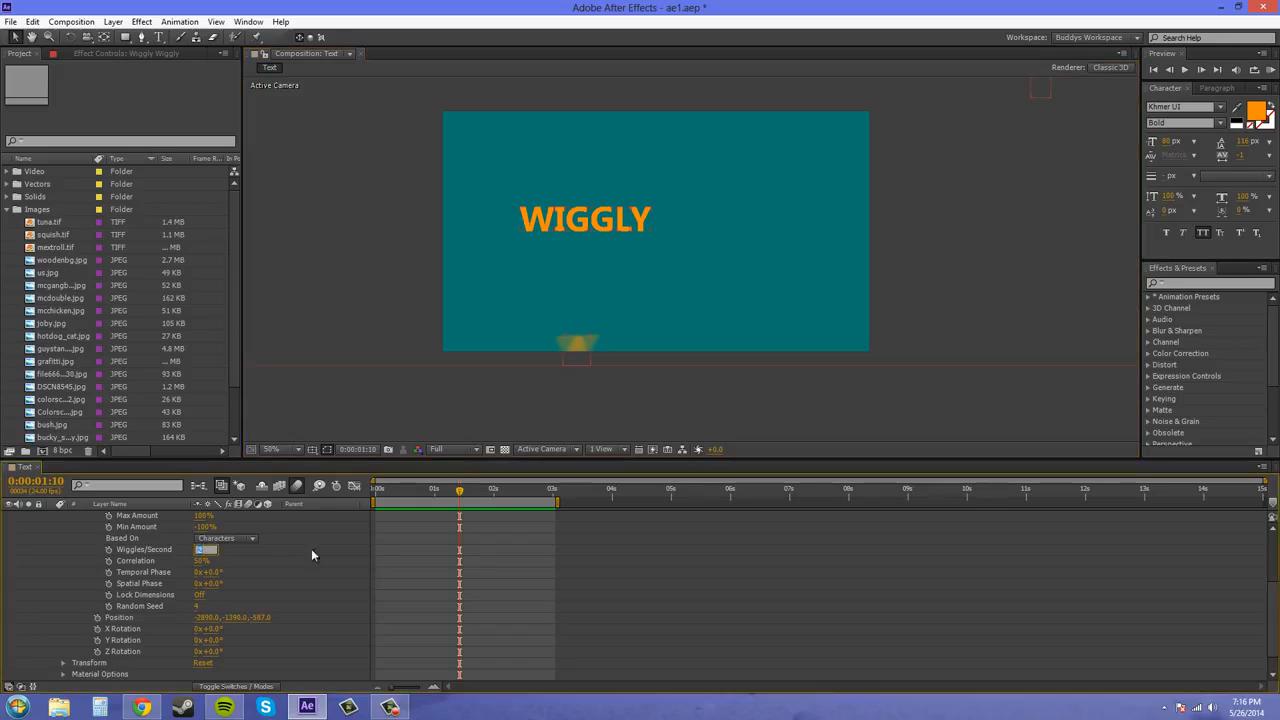
pyautogui.write('10')
pyautogui.click(350, 573)
pyautogui.moveTo(462, 495); pyautogui.dragTo(316, 499)
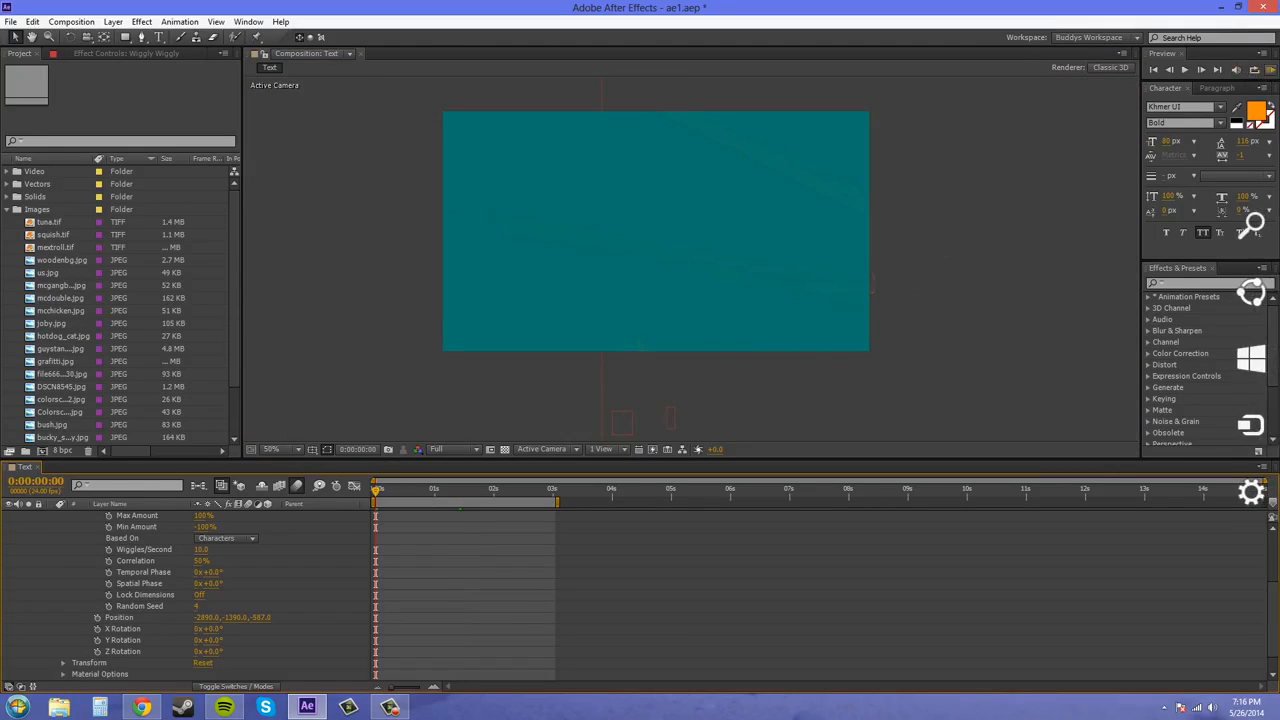
# - Save the project and play a RAM preview to judge the faster wiggle rate
pyautogui.click(9, 22)
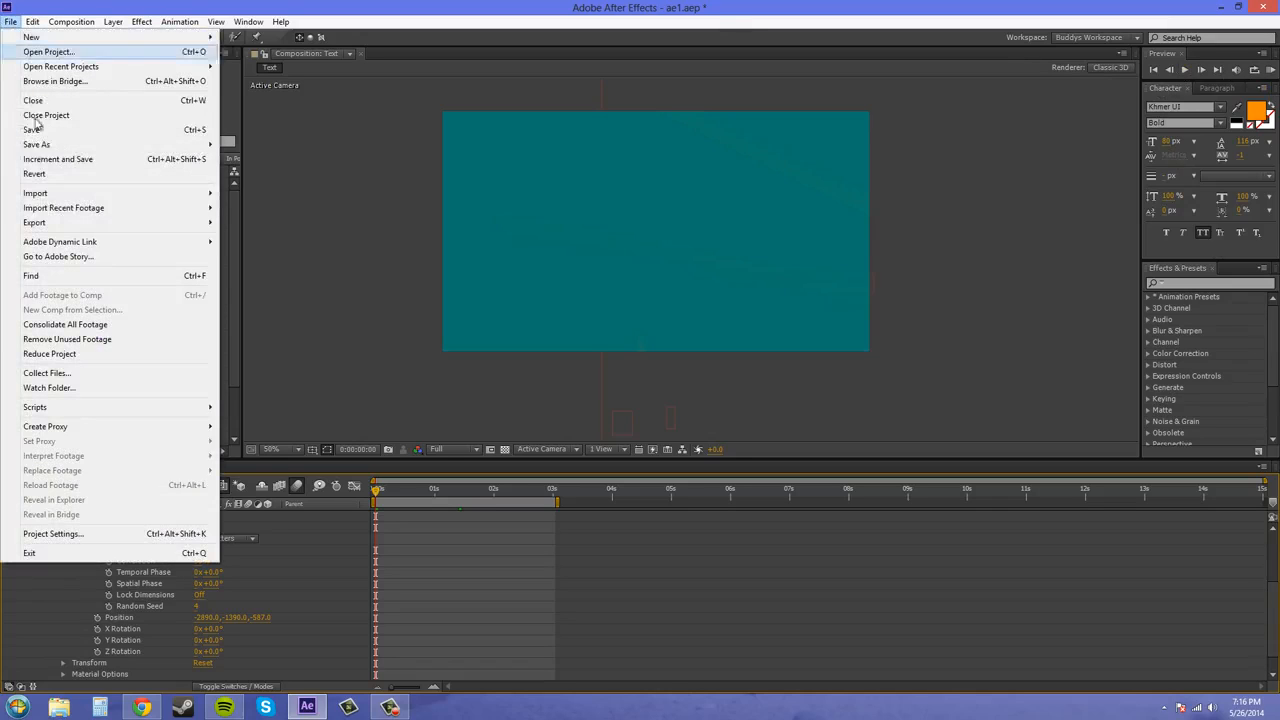
pyautogui.click(44, 141)
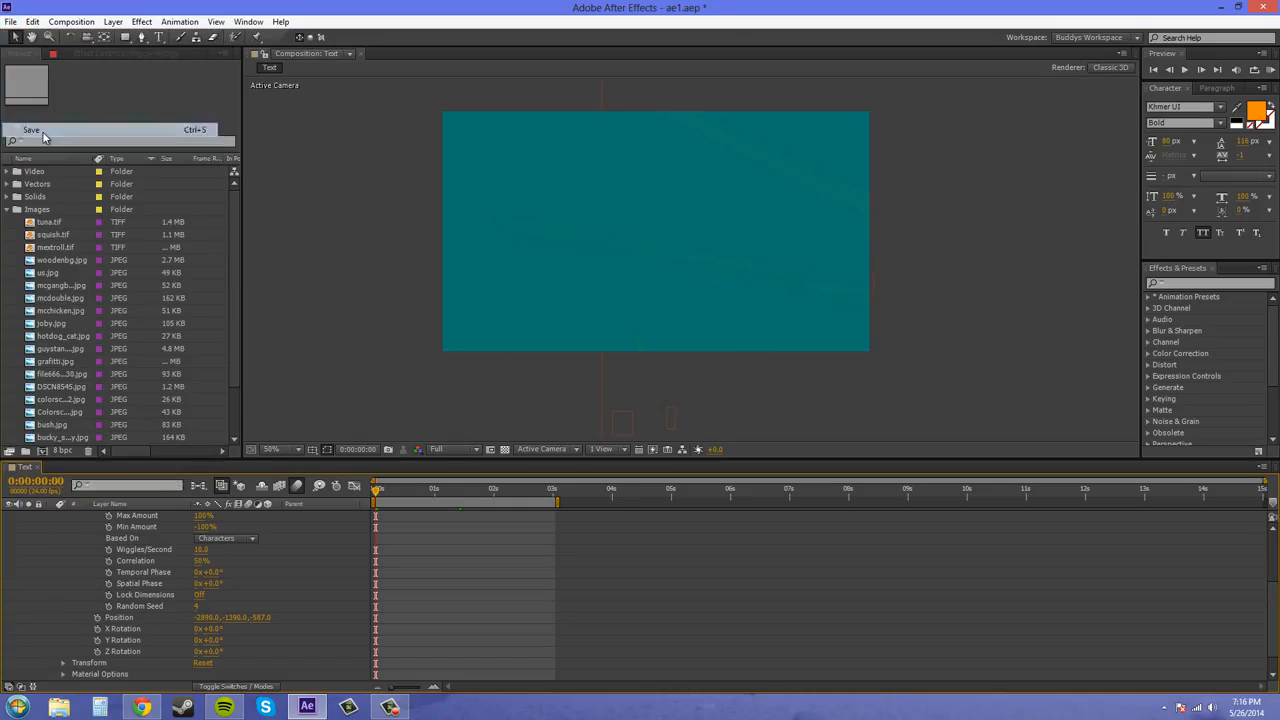
pyautogui.click(1271, 71)
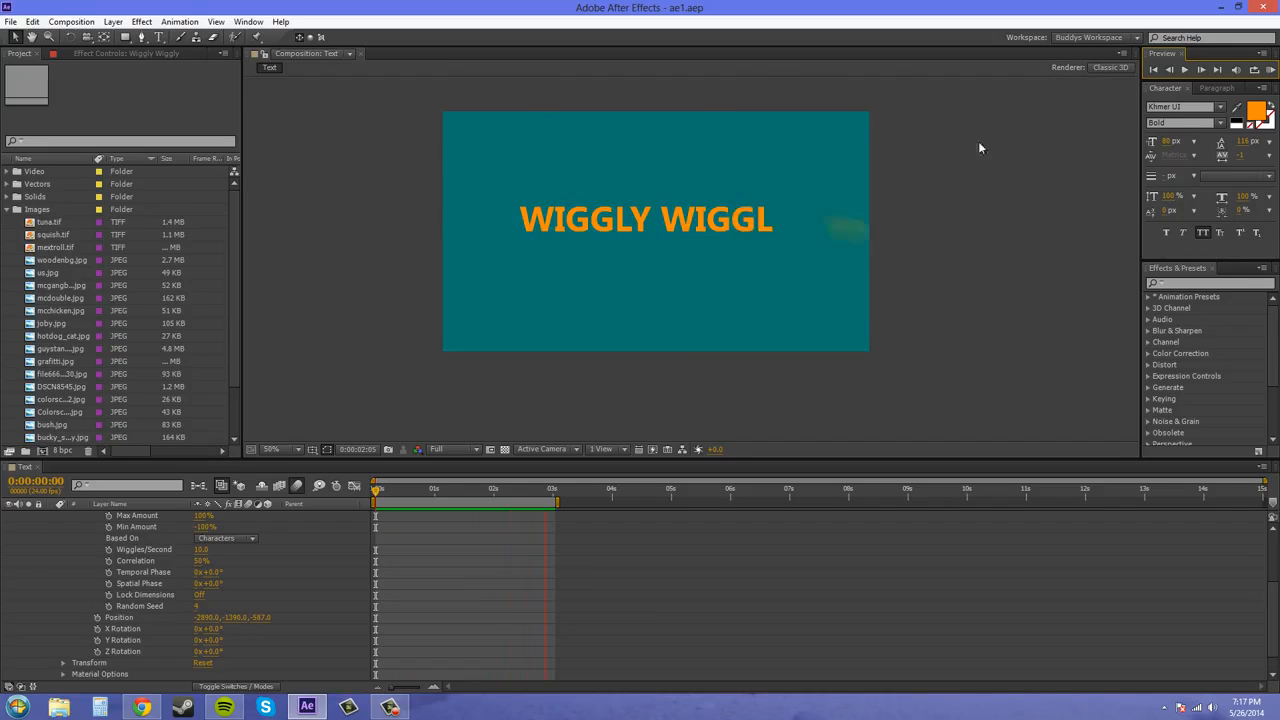
pyautogui.press('space')
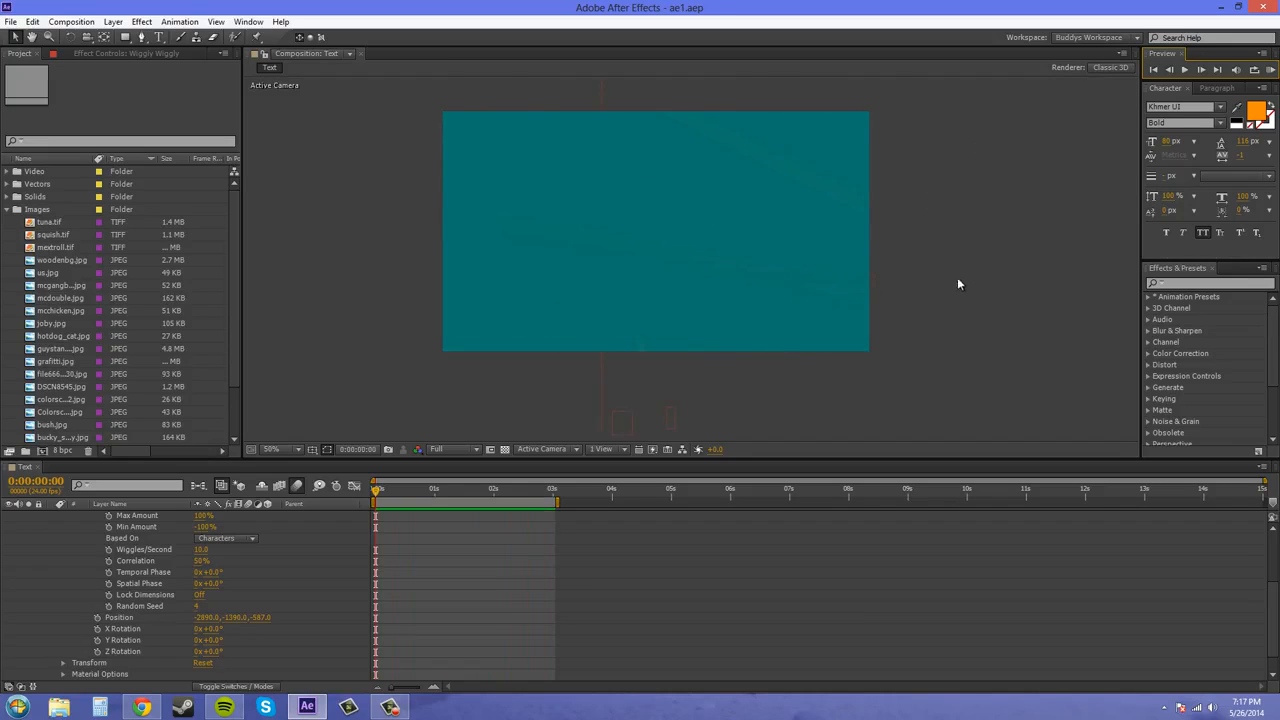
# - Set Wiggly Selector 1's Wiggles/Second back to 2
pyautogui.click(201, 549)
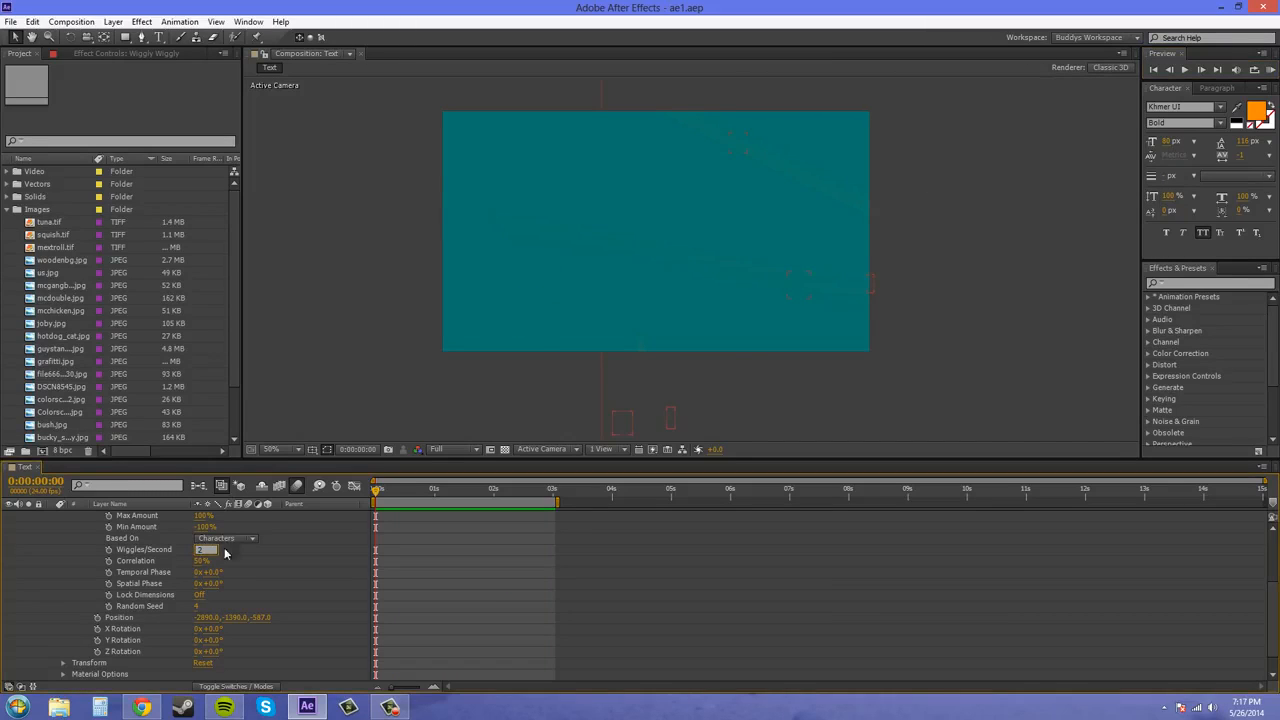
pyautogui.write('2')
pyautogui.press('Return')
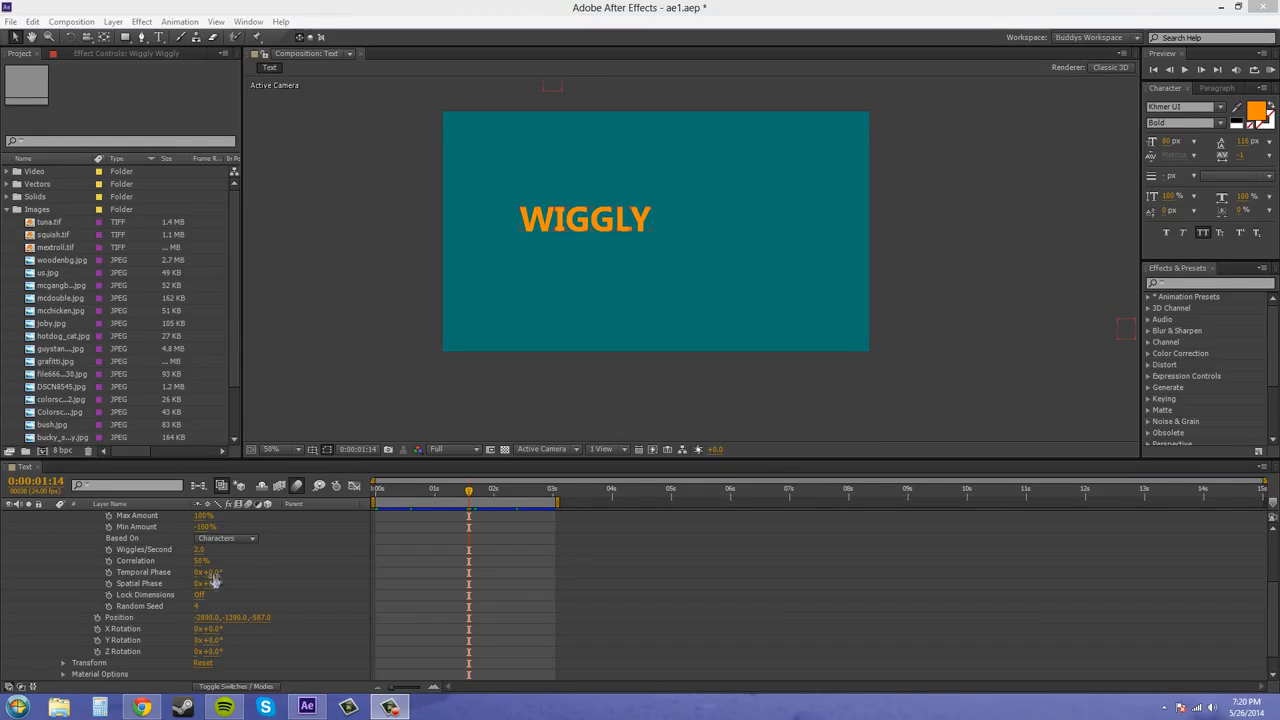
# - Set Wiggly Selector 1's Correlation to 100% and scrub to 0:00:01:05 to examine how the letters move together
pyautogui.moveTo(203, 561); pyautogui.dragTo(242, 561)
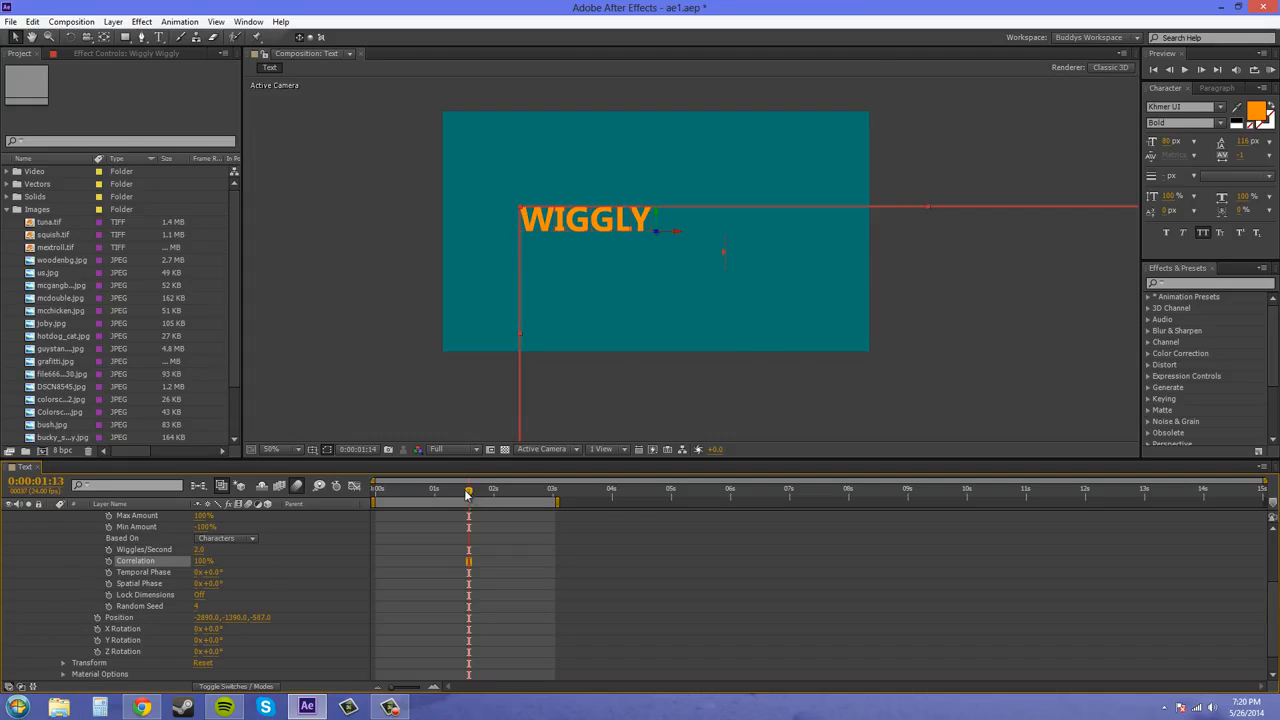
pyautogui.moveTo(469, 491); pyautogui.dragTo(437, 491)
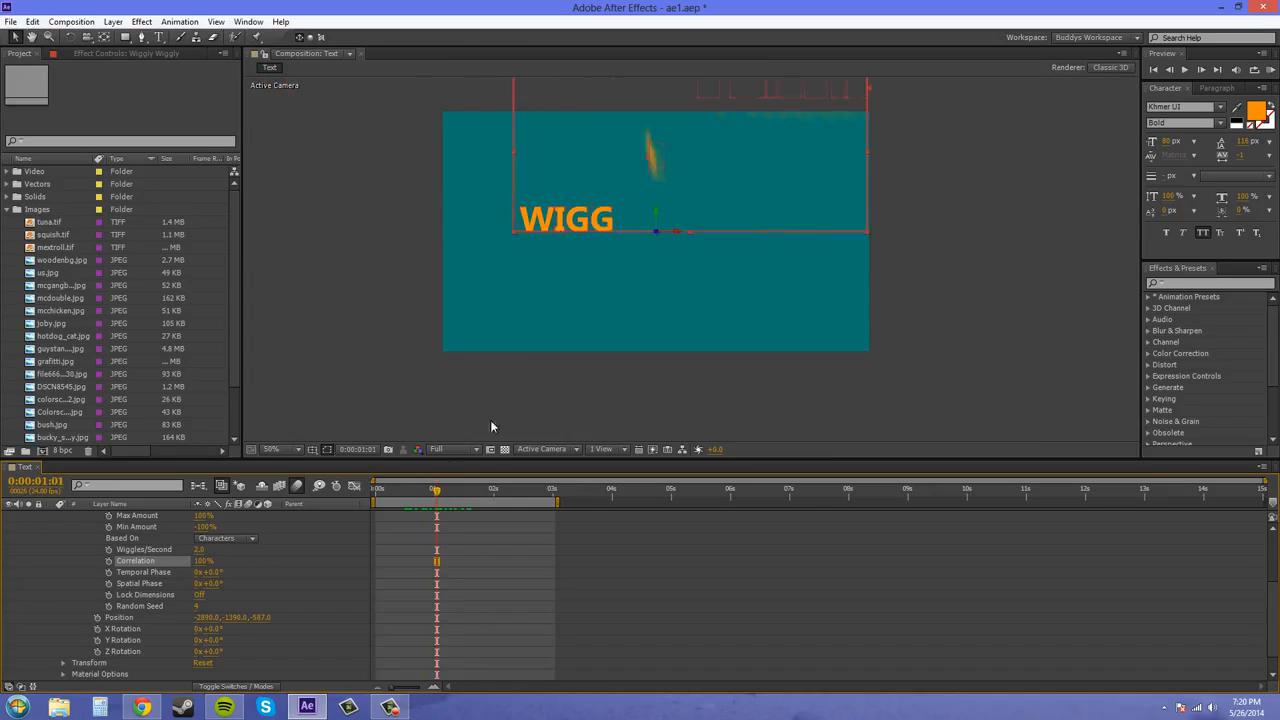
pyautogui.scroll(-2, 780, 193)
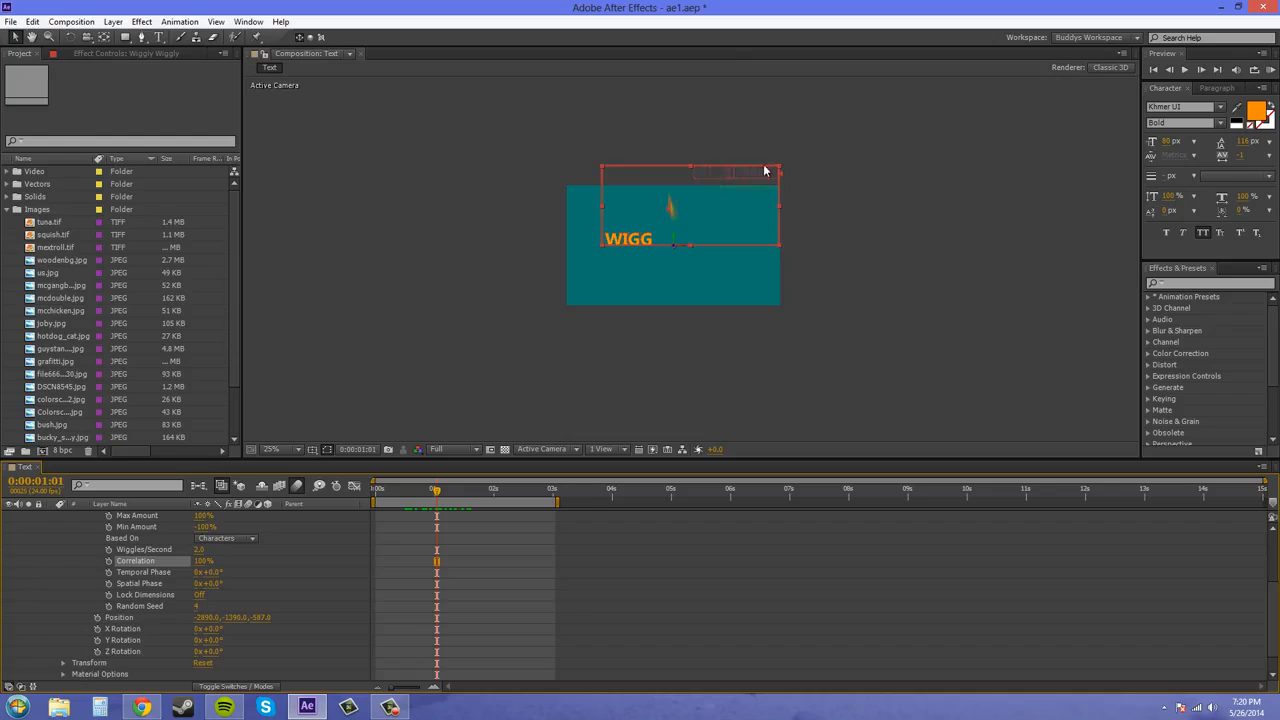
pyautogui.moveTo(436, 490)
pyautogui.mouseDown()
pyautogui.moveTo(487, 502)
pyautogui.moveTo(576, 490)
pyautogui.moveTo(447, 497)
pyautogui.mouseUp()
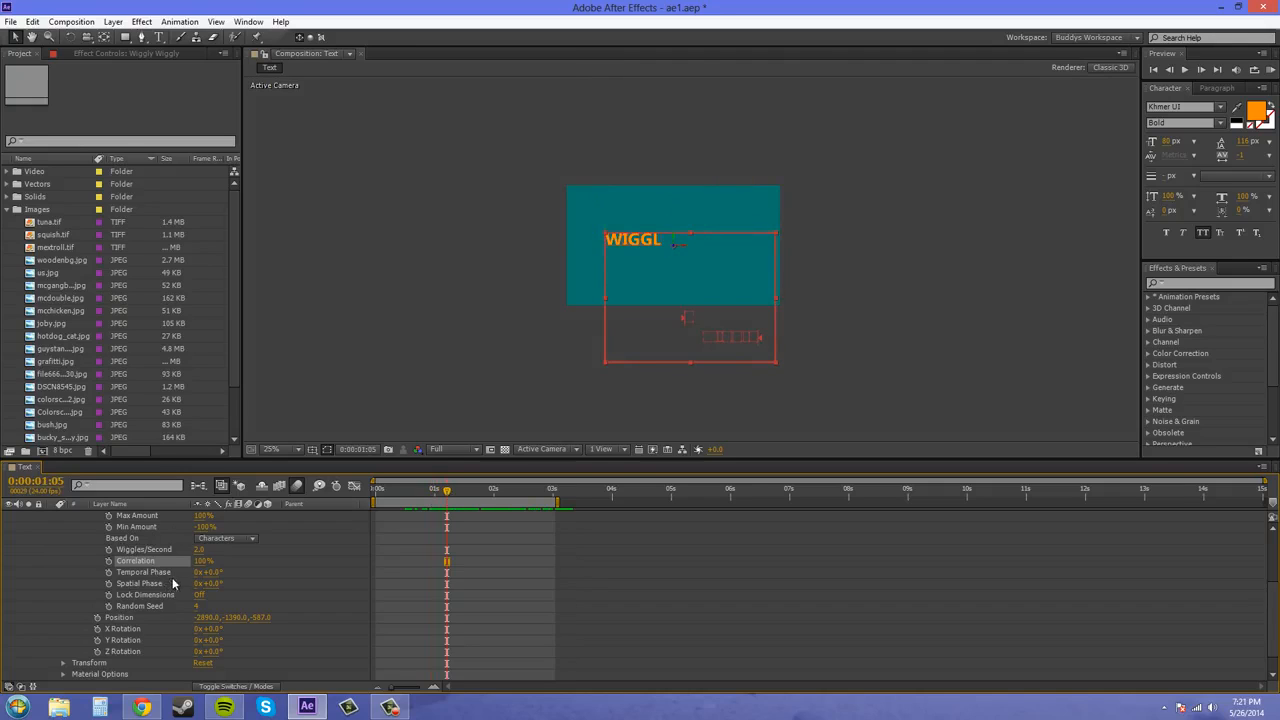
# - Set Wiggly Selector 1's Correlation to 0% and examine how independently the letters scatter
pyautogui.click(204, 561)
pyautogui.write('0')
pyautogui.press('Return')
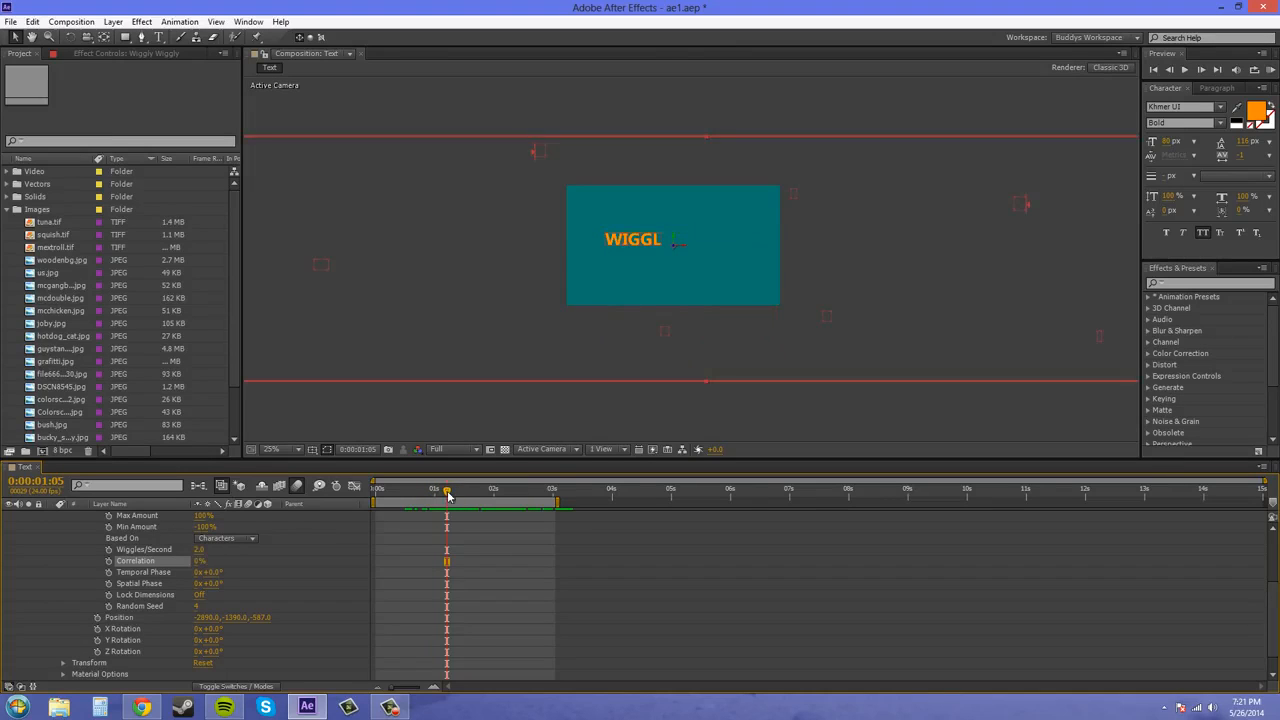
pyautogui.press(',')
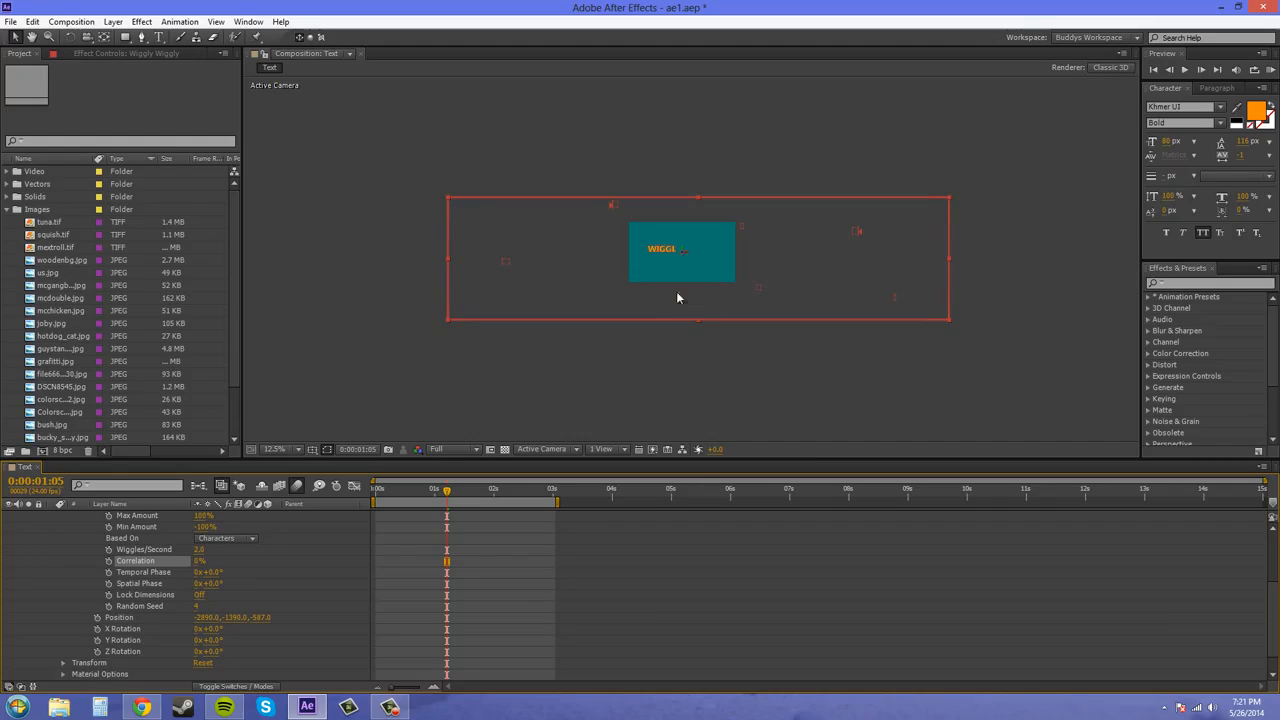
# - Set Wiggly Selector 1's Correlation back to 50%
pyautogui.click(197, 561)
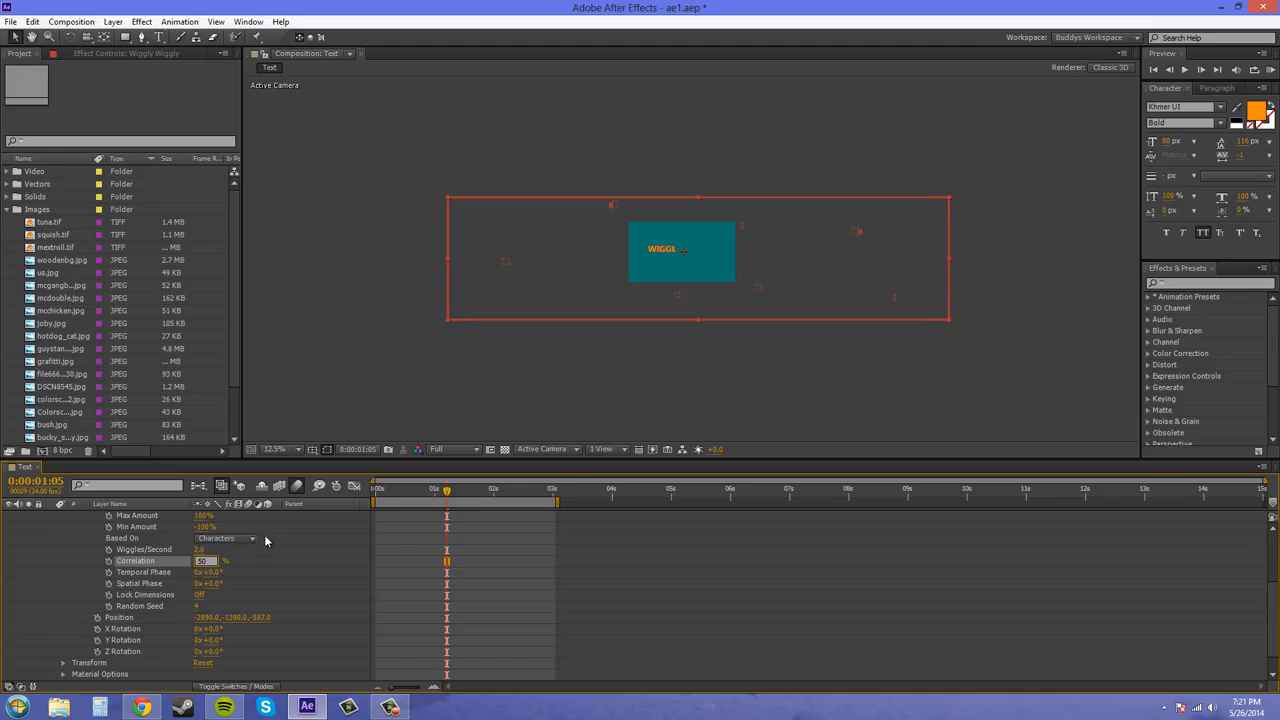
pyautogui.press('Return')
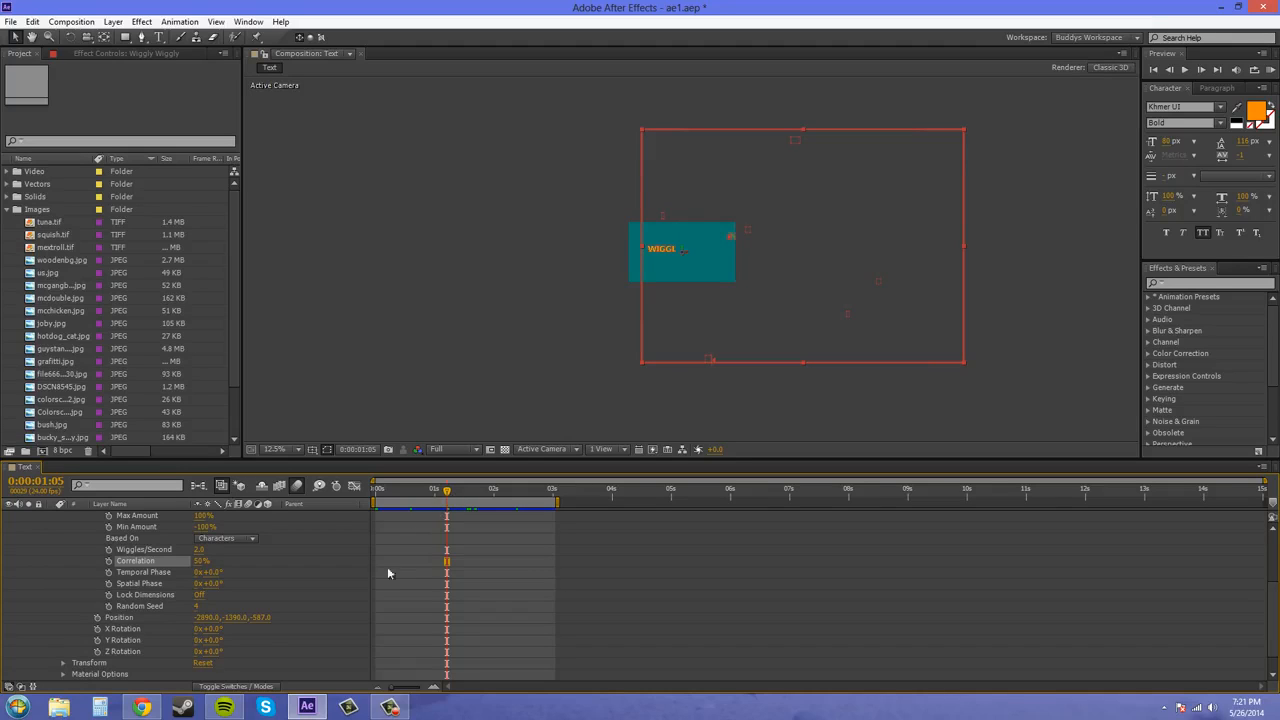
pyautogui.scroll(1, 233, 571)
pyautogui.scroll(-1, 274, 571)
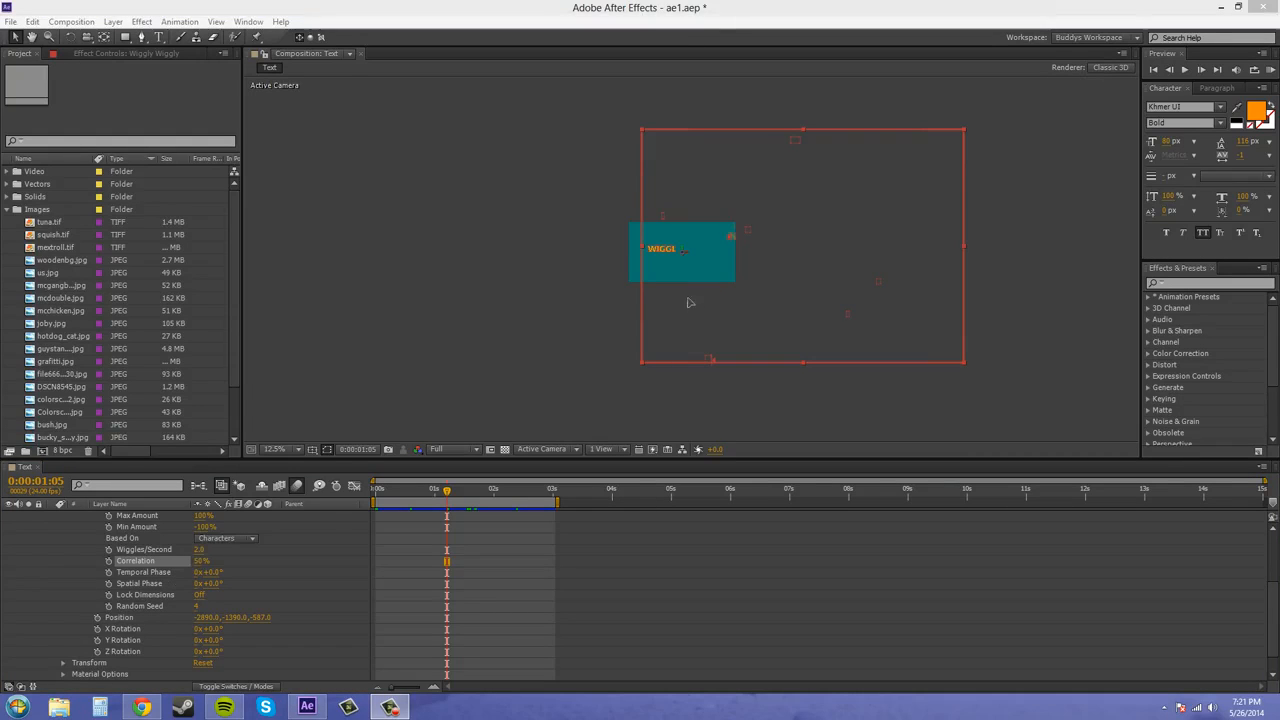
pyautogui.scroll(4, 700, 292)
pyautogui.scroll(-4, 688, 300)
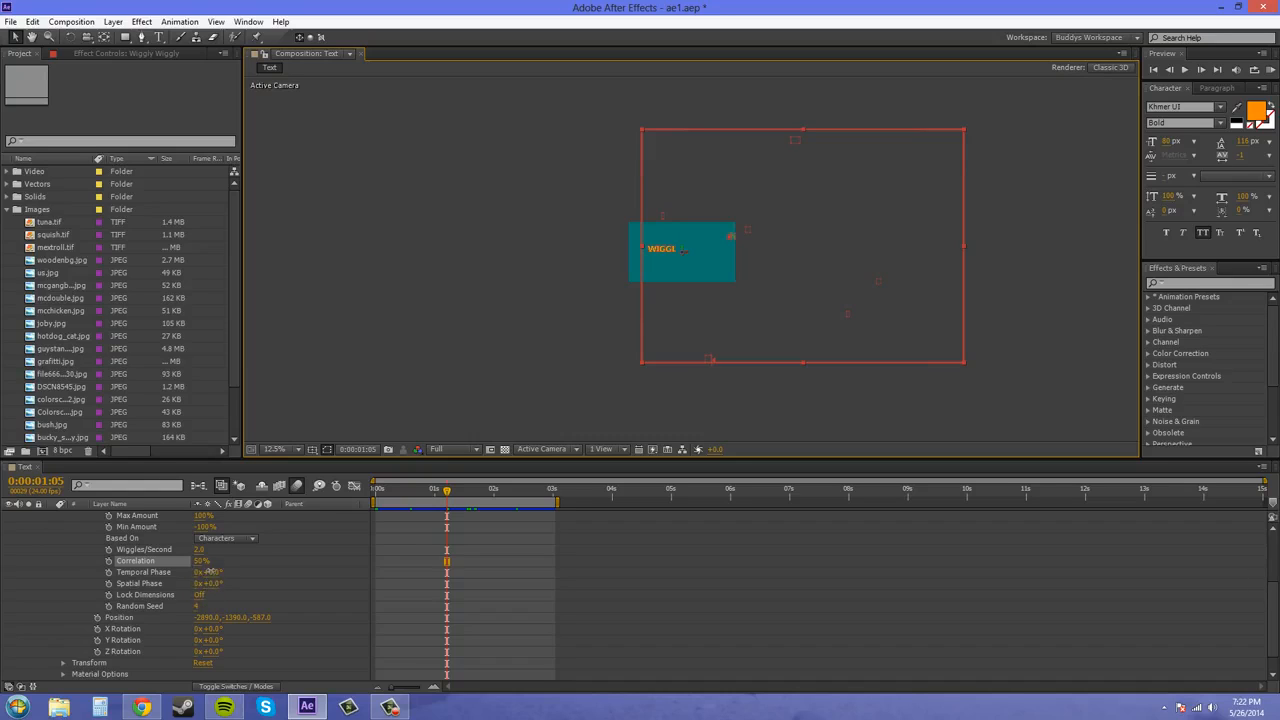
# - Try a higher Temporal Phase on Wiggly Selector 1 and restore it to 0x+0.0°
pyautogui.moveTo(206, 572); pyautogui.dragTo(240, 568)
pyautogui.click(212, 572)
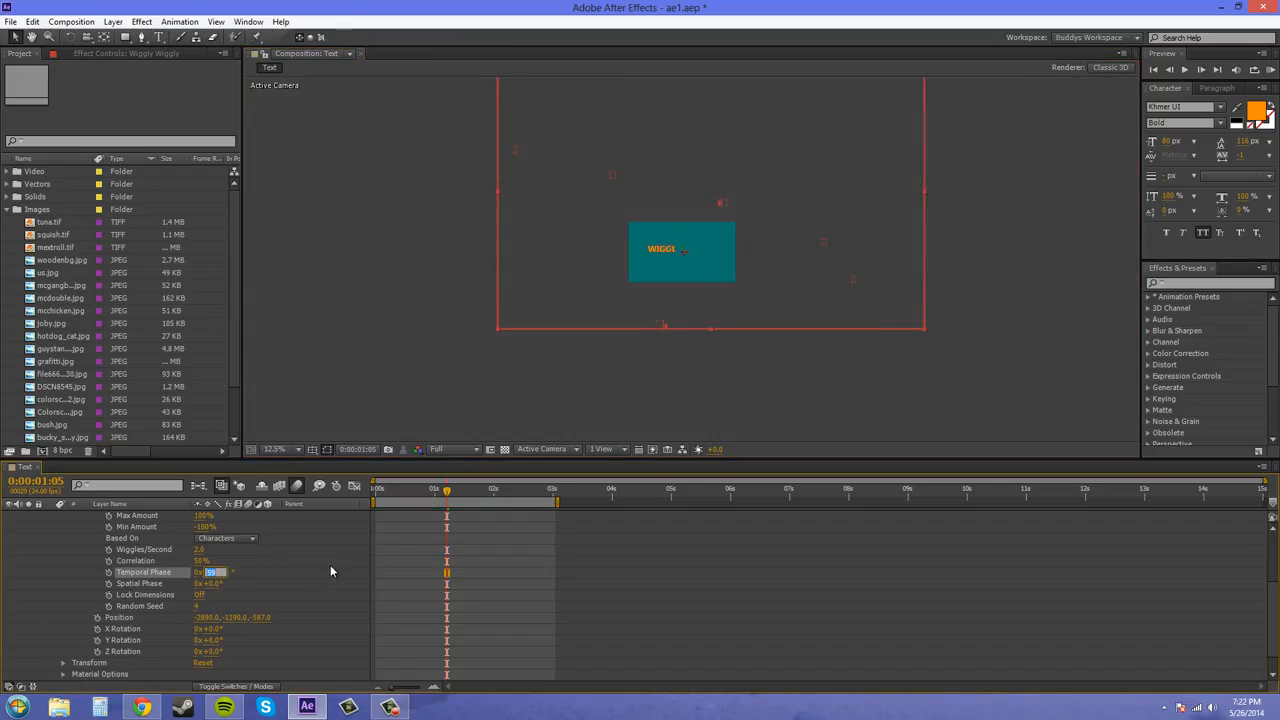
pyautogui.click(268, 593)
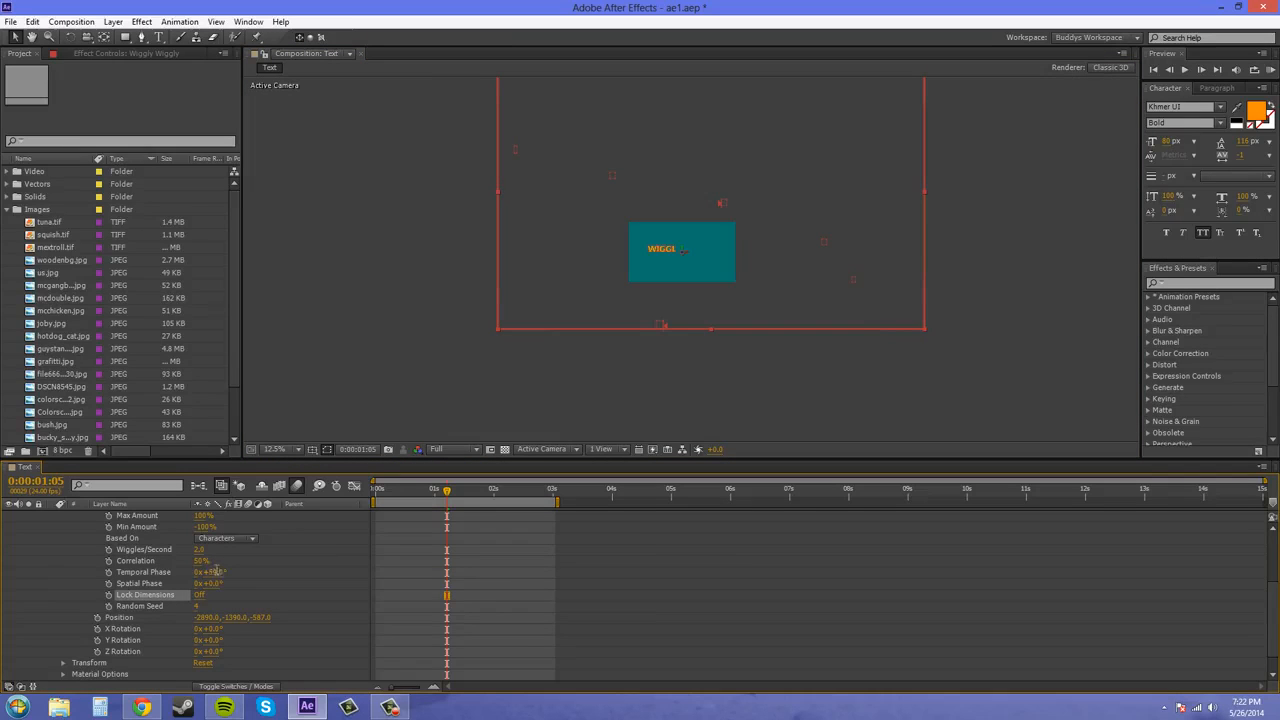
pyautogui.press('Return')
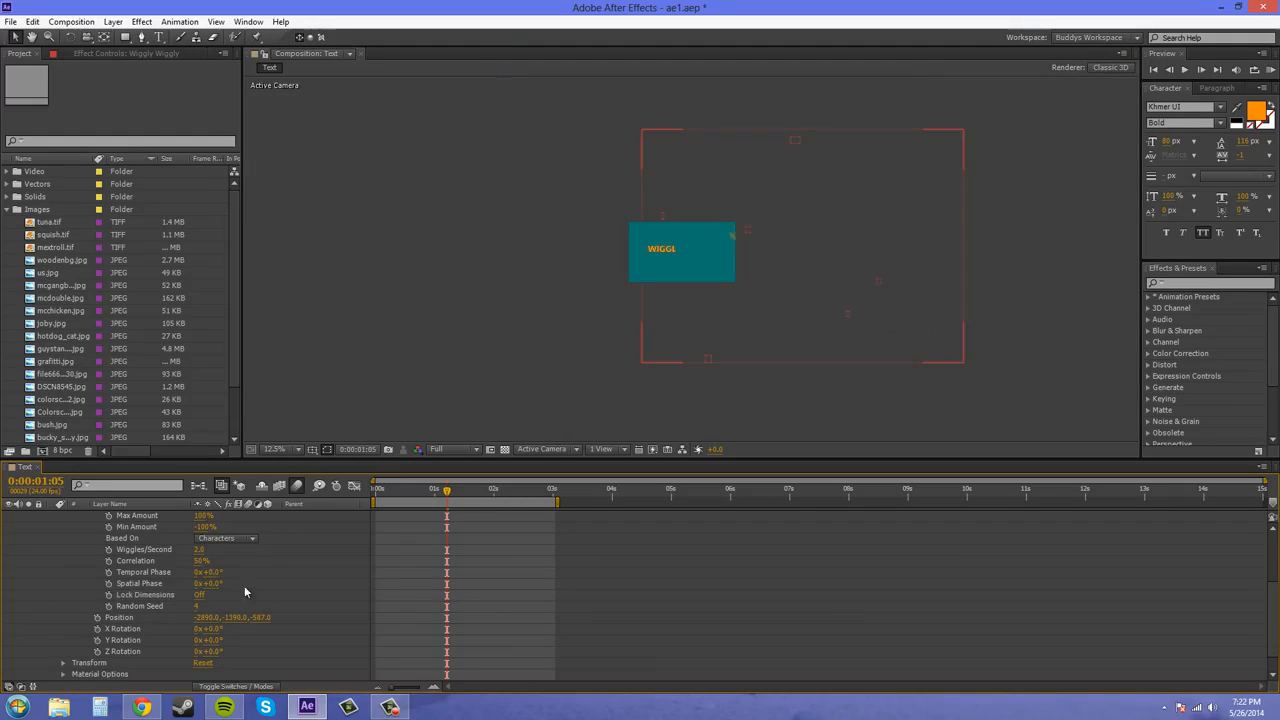
# - Try a higher Spatial Phase on Wiggly Selector 1 and restore it to 0x+0.0°
pyautogui.moveTo(212, 583)
pyautogui.mouseDown()
pyautogui.moveTo(312, 580)
pyautogui.moveTo(225, 576)
pyautogui.moveTo(216, 590)
pyautogui.mouseUp()
pyautogui.click(215, 584)
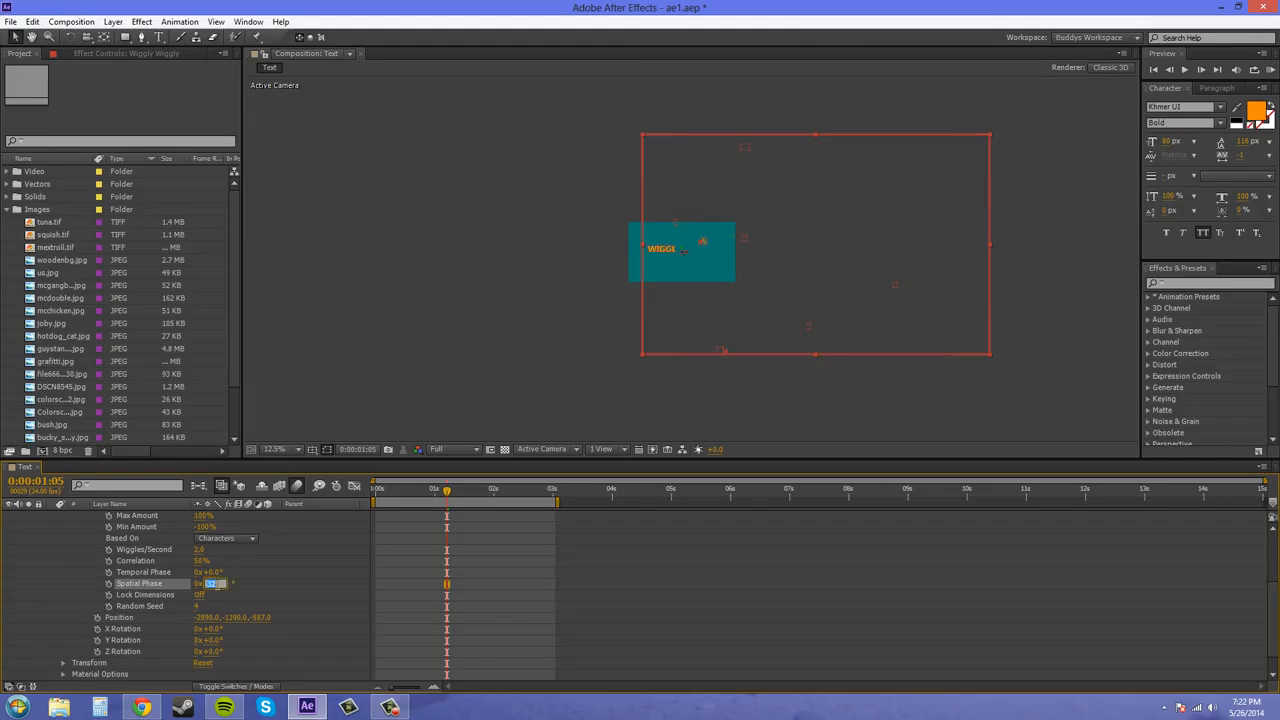
pyautogui.click(237, 604)
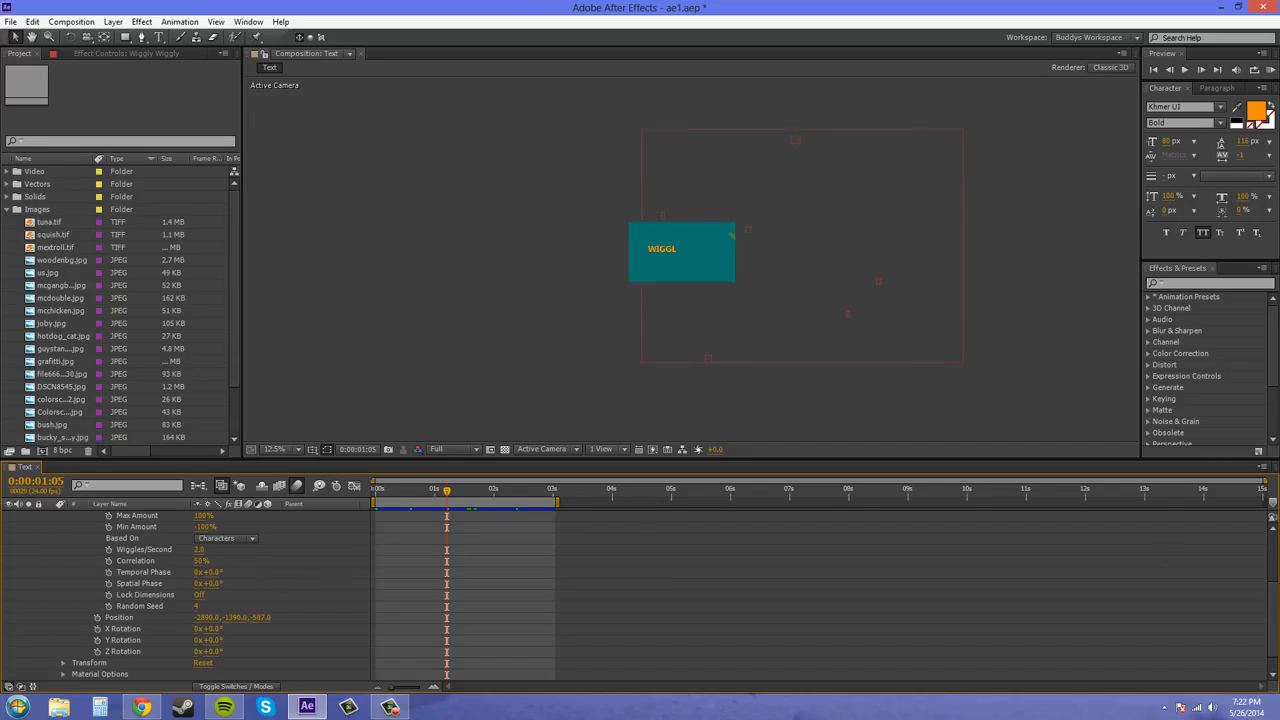
pyautogui.click(816, 657)
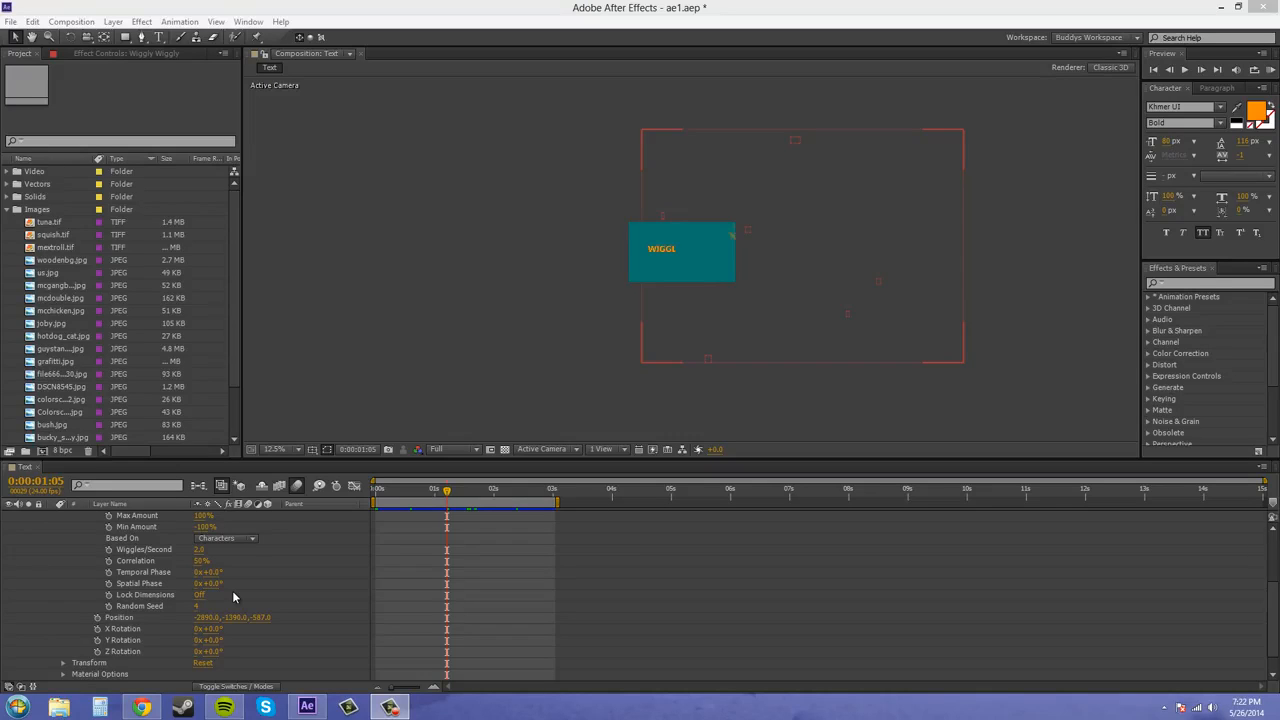
# - Turn on Lock Dimensions for Wiggly Selector 1 and scrub through the animation to 0:00:03:04 to examine the letters' paths
pyautogui.click(200, 595)
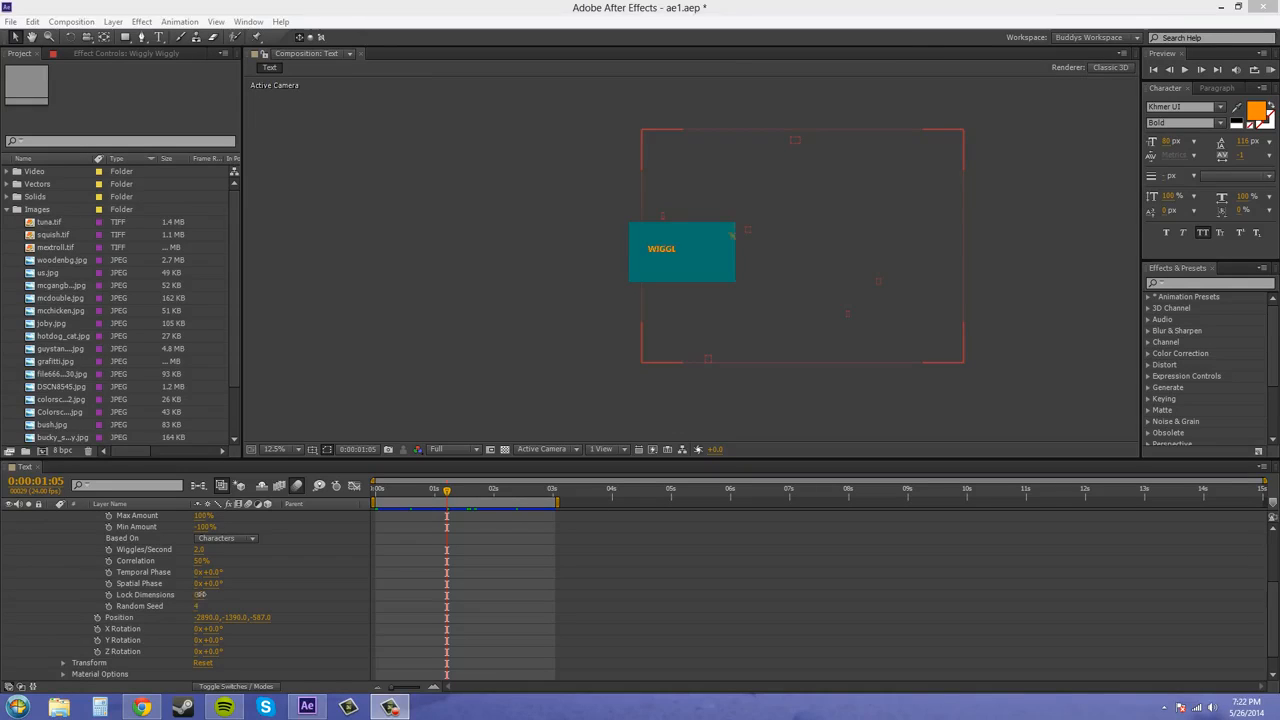
pyautogui.moveTo(460, 498); pyautogui.dragTo(562, 494)
pyautogui.scroll(1, 662, 226)
pyautogui.scroll(1, 662, 228)
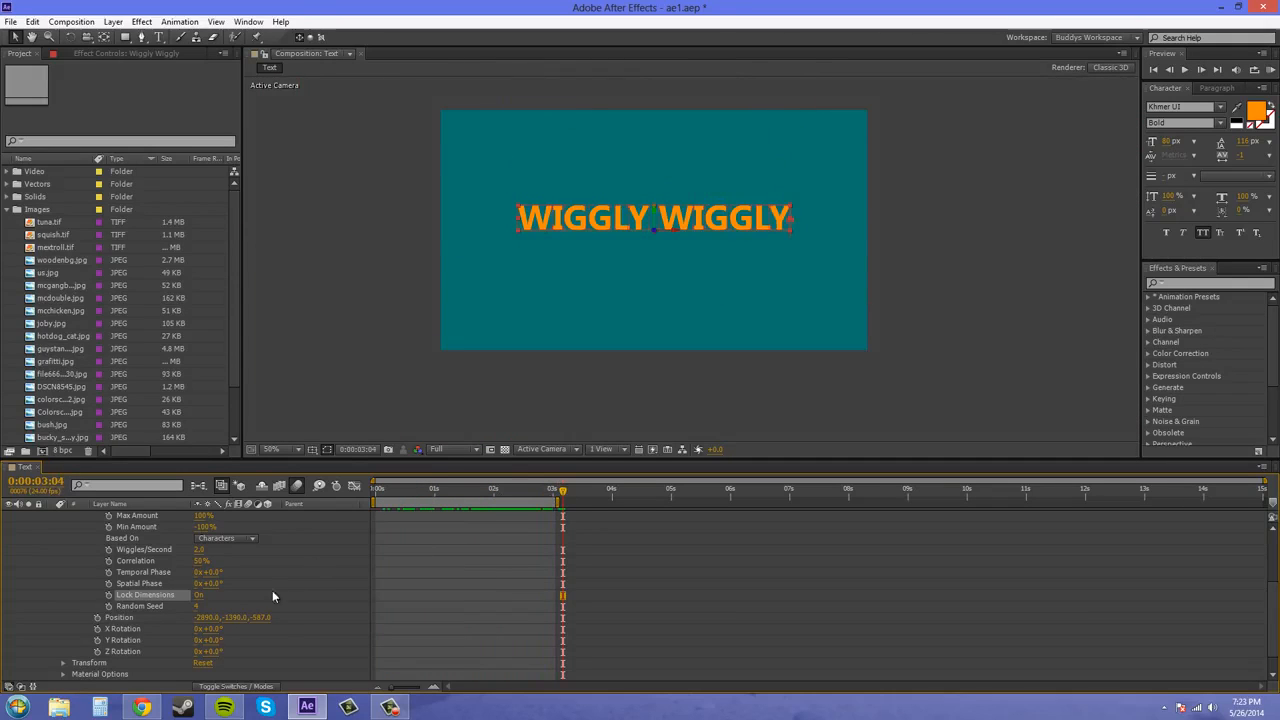
# - Turn off Lock Dimensions for Wiggly Selector 1 and move the current time to 0:00:01:04
pyautogui.click(198, 595)
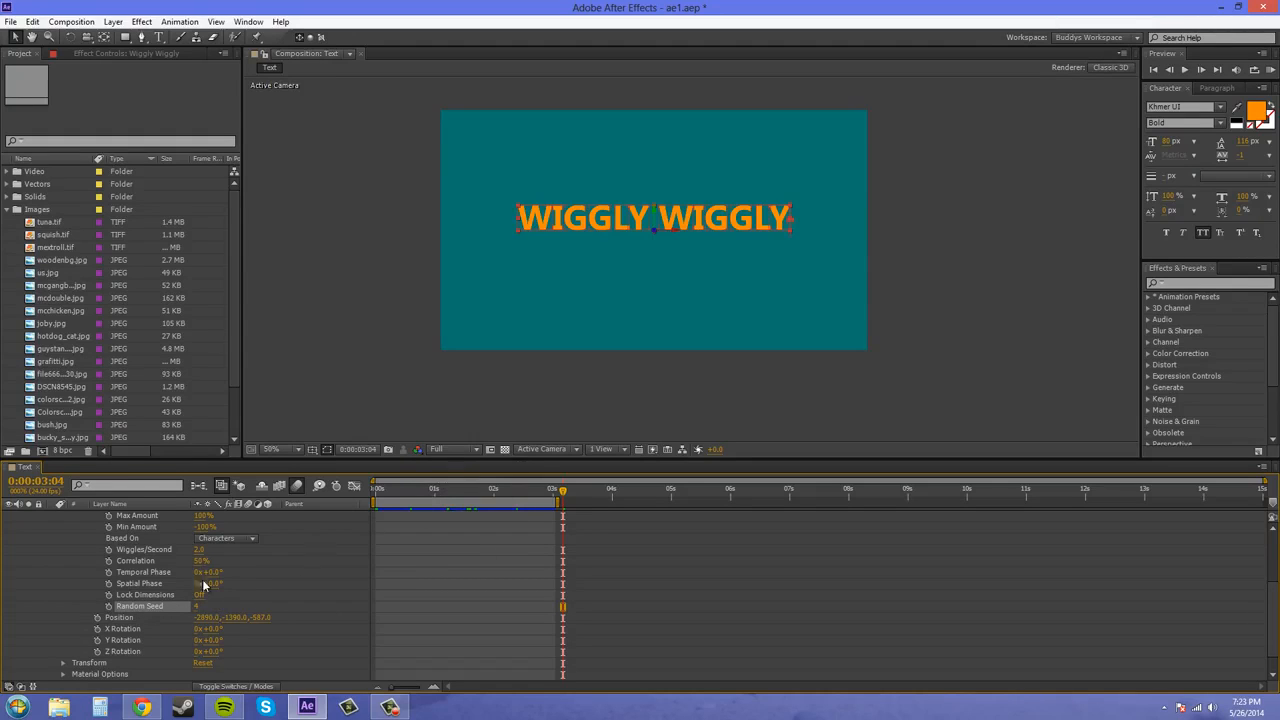
pyautogui.moveTo(562, 494); pyautogui.dragTo(445, 502)
pyautogui.scroll(-2, 682, 257)
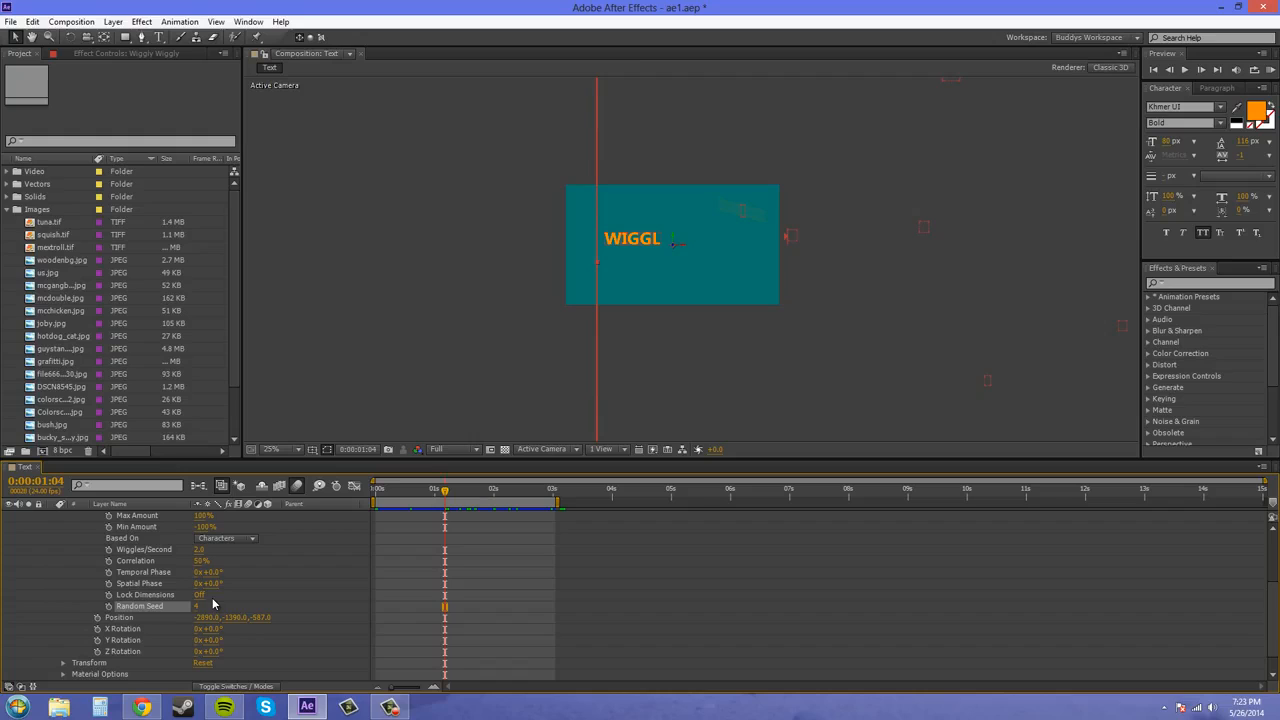
pyautogui.scroll(2, 188, 566)
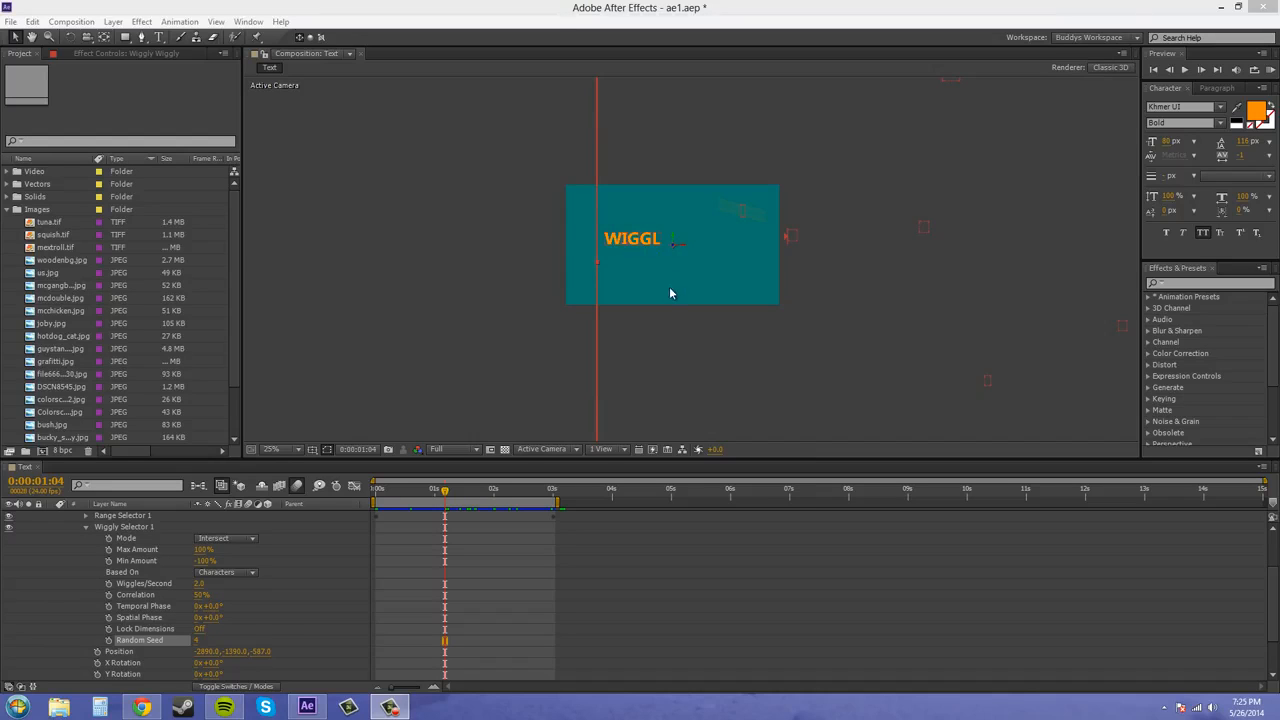
pyautogui.press('.')
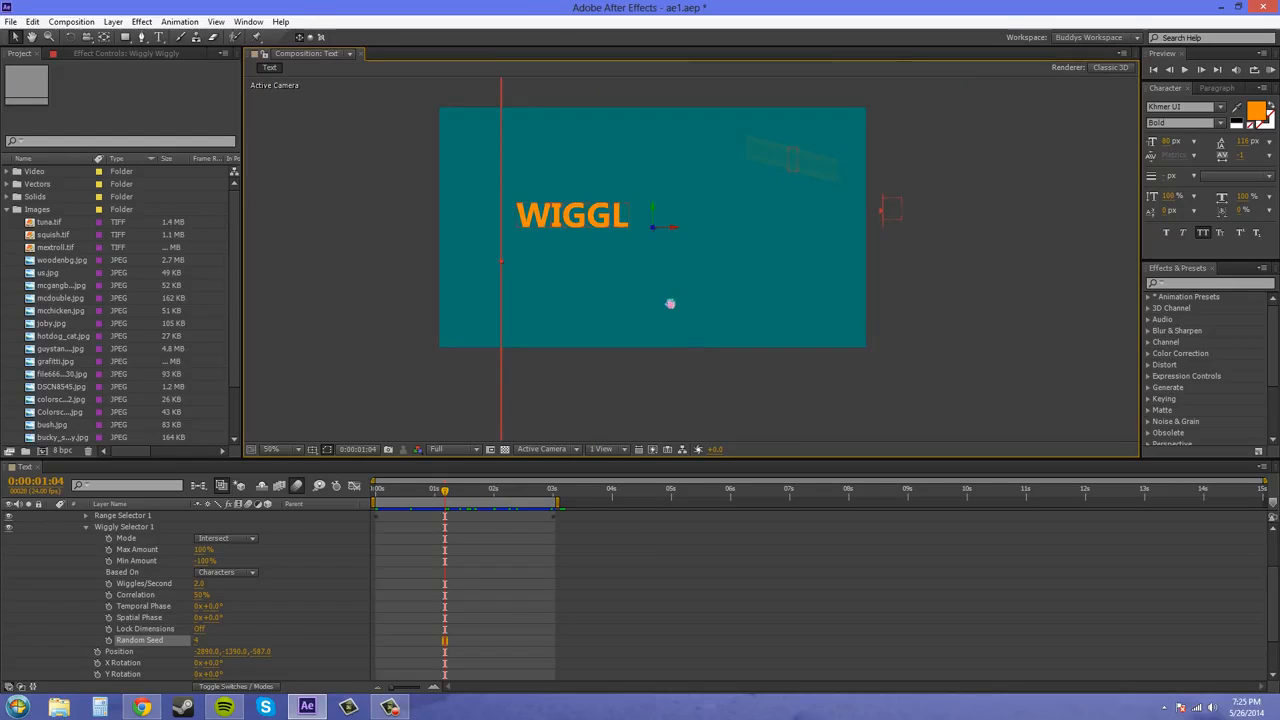
pyautogui.scroll(1, 688, 325)
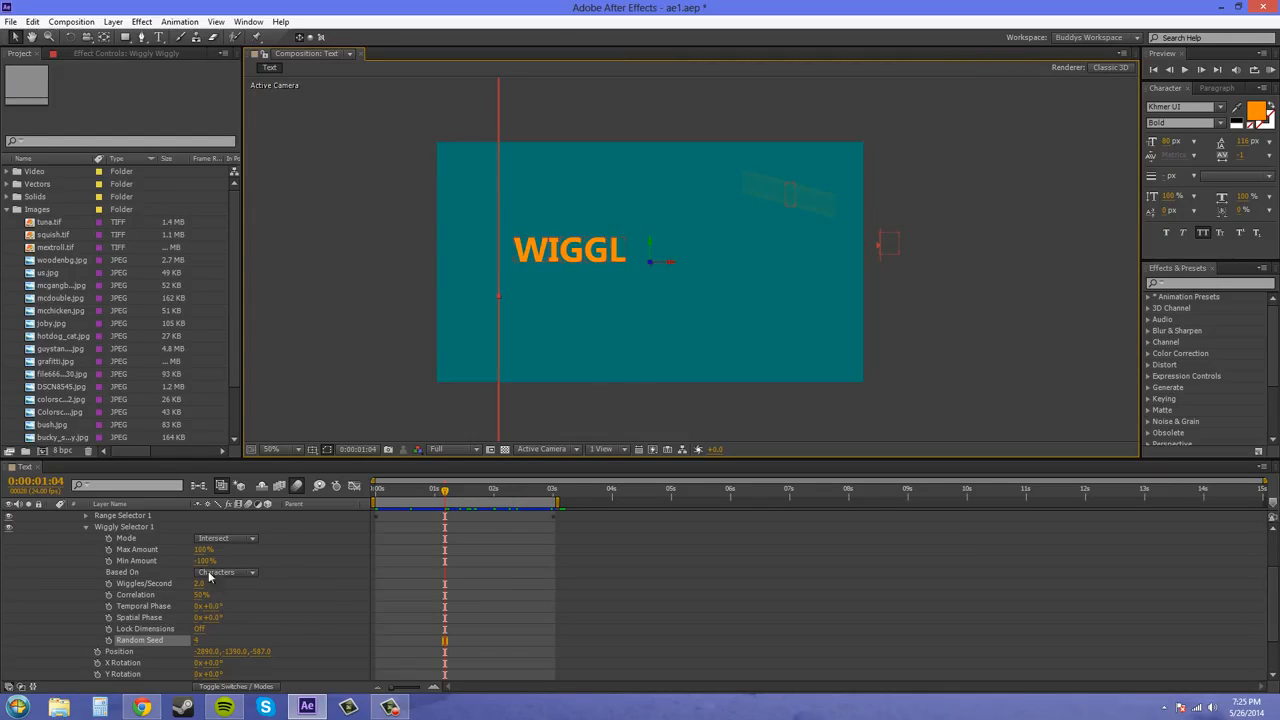